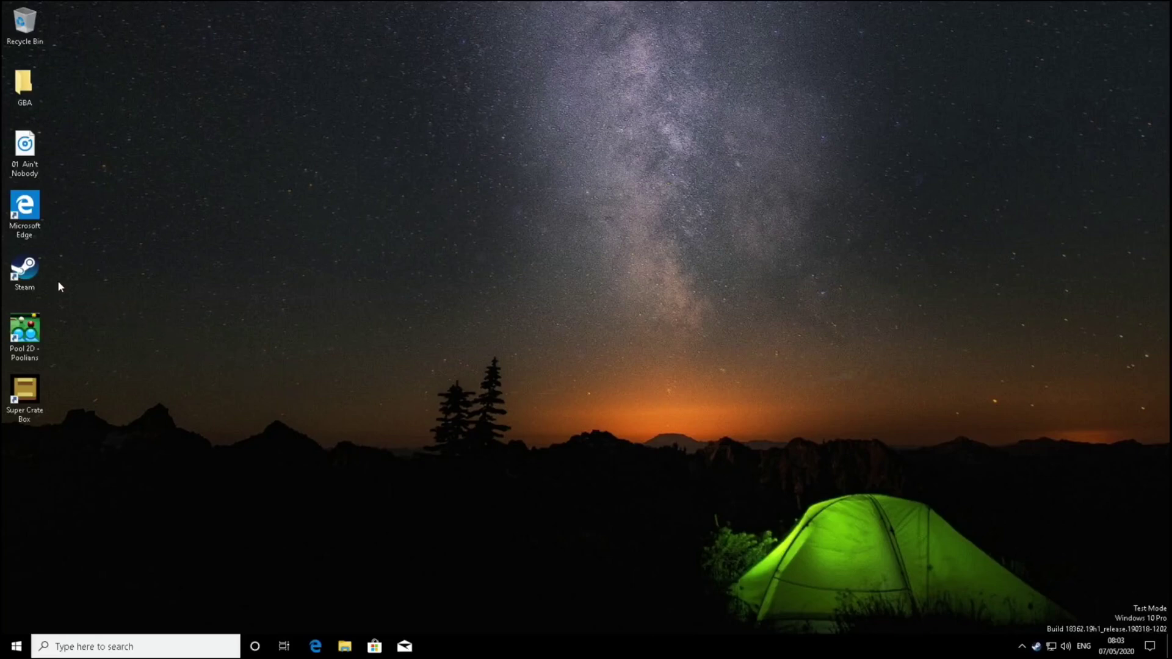
- Launch Steam from its desktop shortcut and let it load the Library home page
left_click(31, 273)
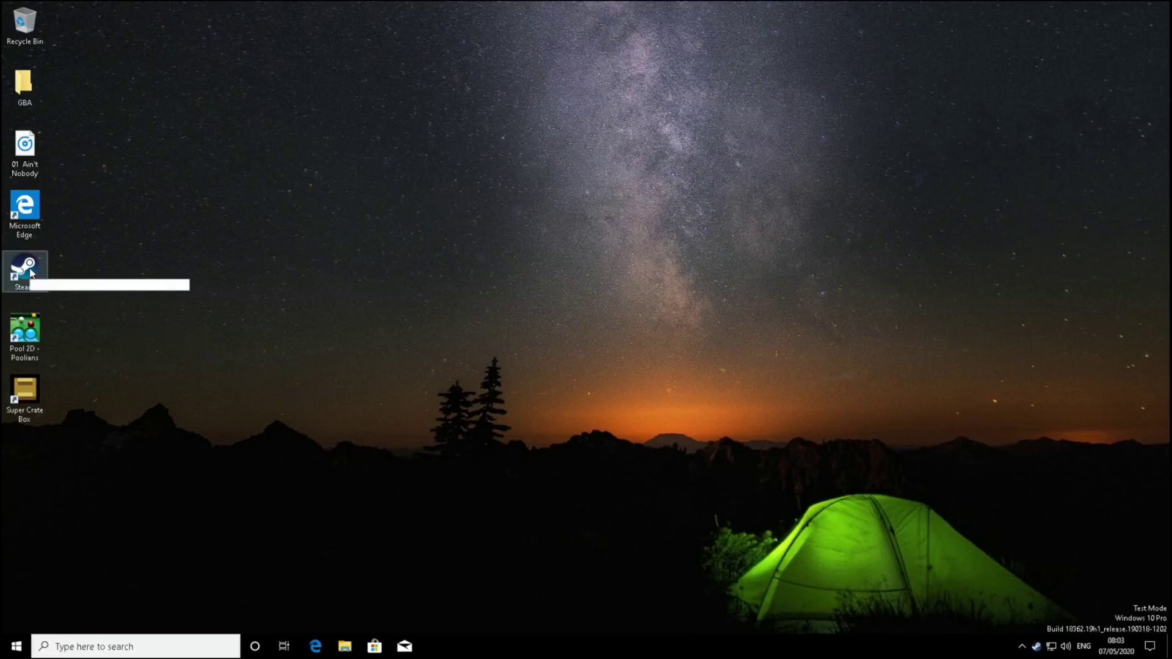
double_click(32, 273)
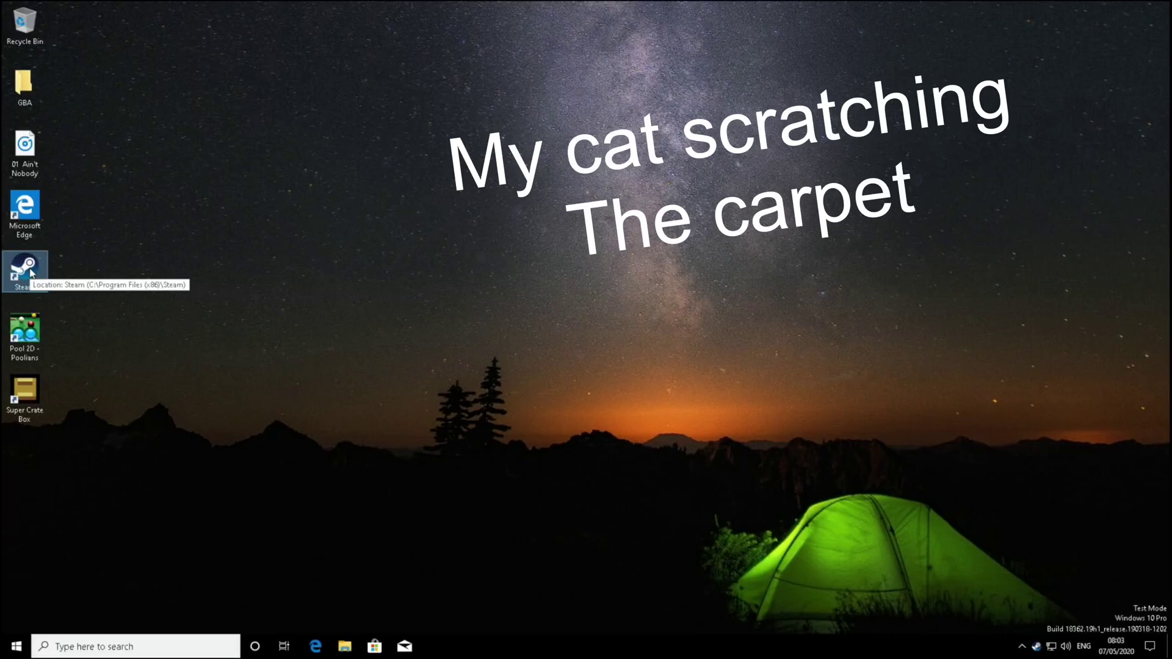
double_click(31, 272)
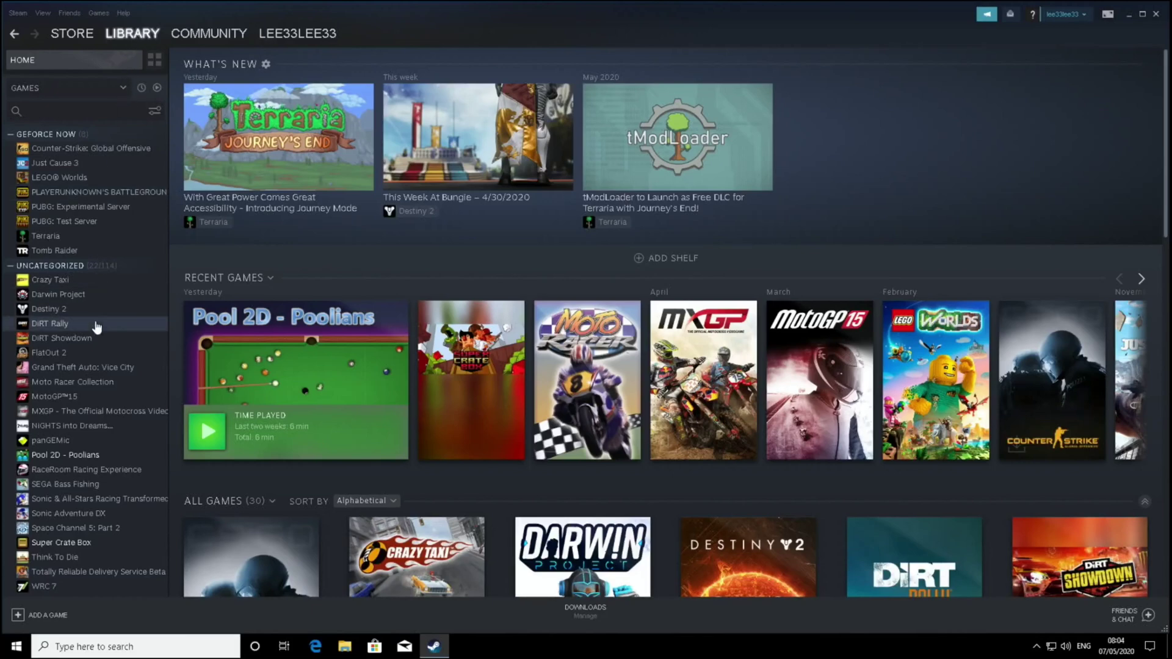
- Open the Super Crate Box library page and scroll to its community screenshots, artwork and guides
left_click(66, 543)
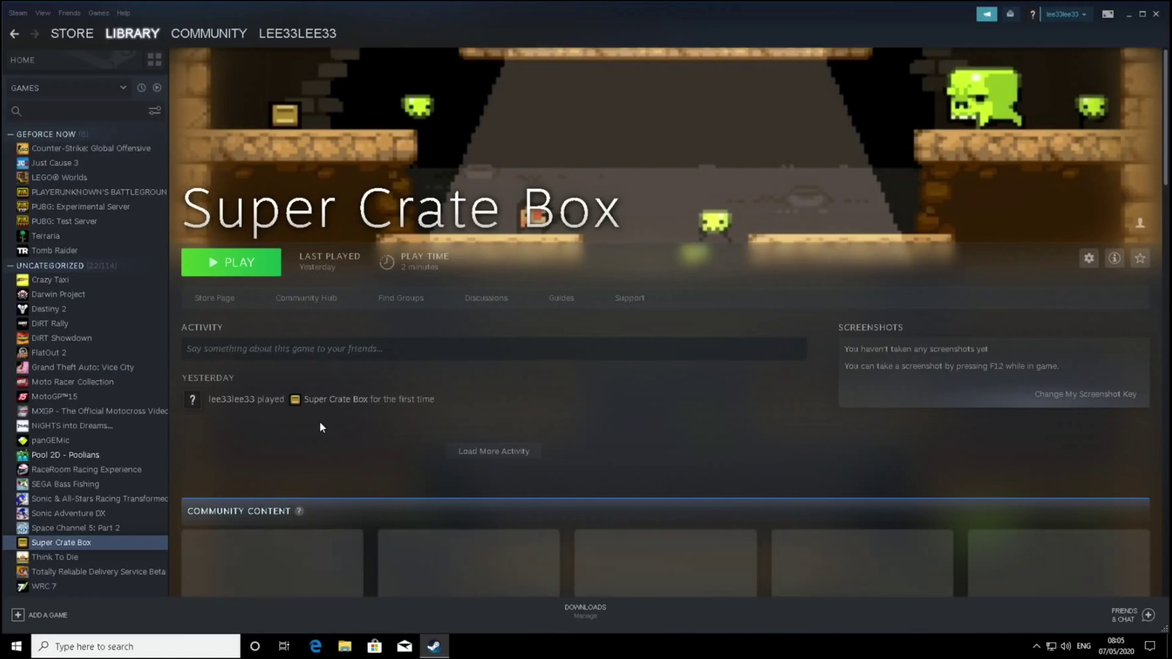
left_click(1167, 295)
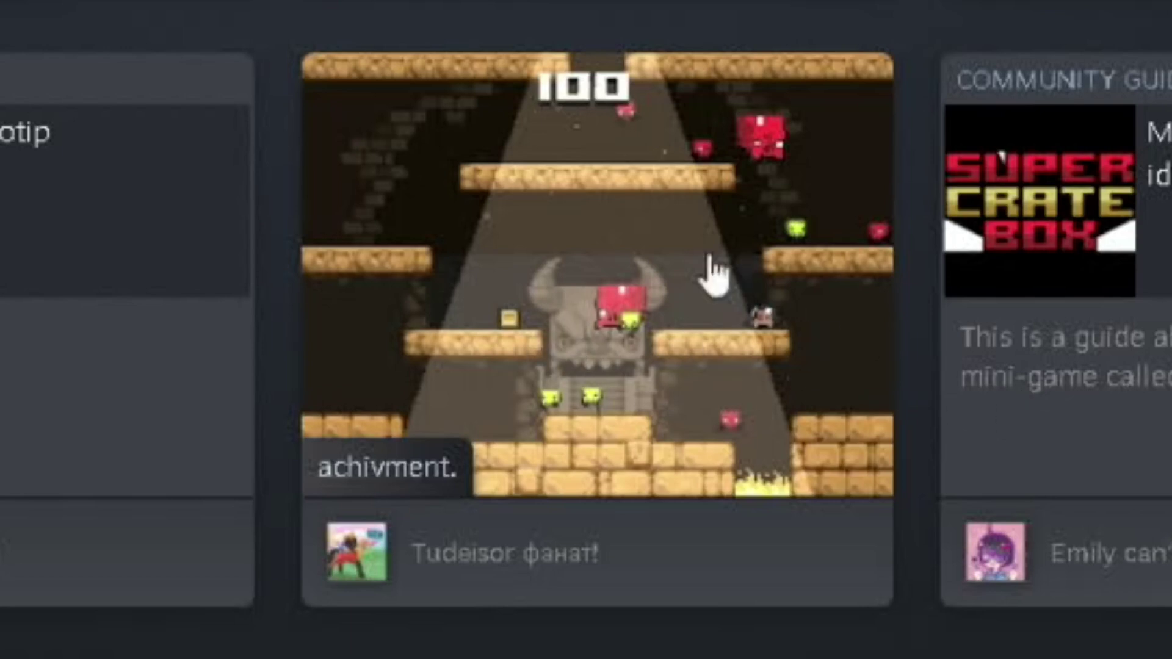
mouse_move(705, 356)
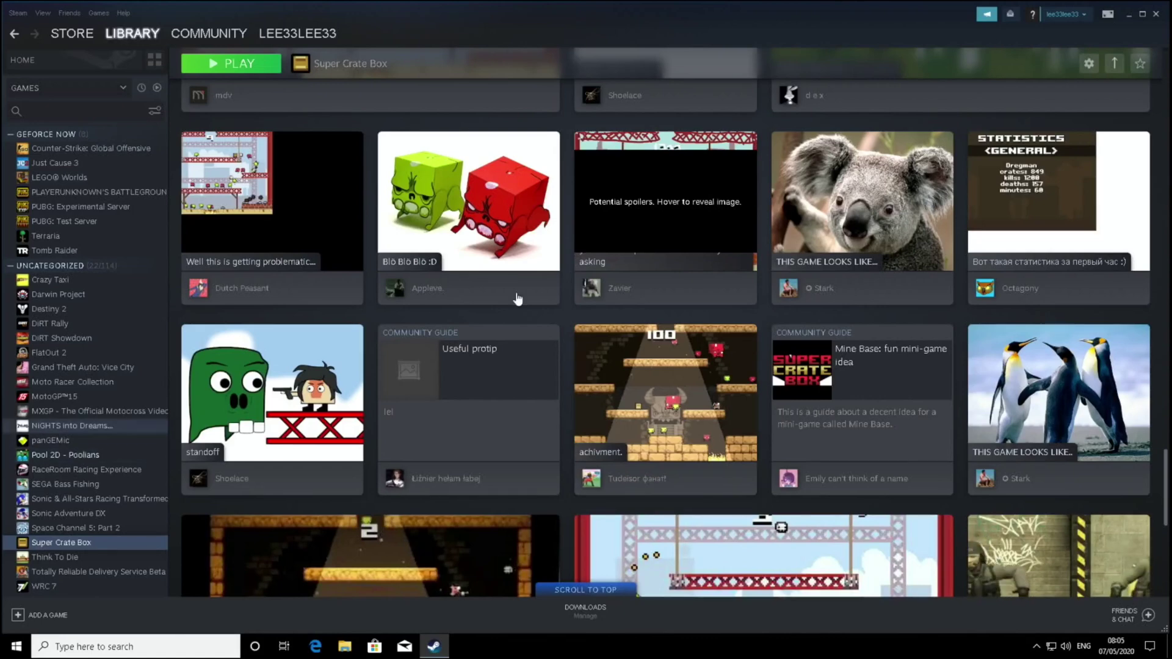
- Close Steam and launch Pool 2D - Poolians from its desktop shortcut
left_click(1155, 14)
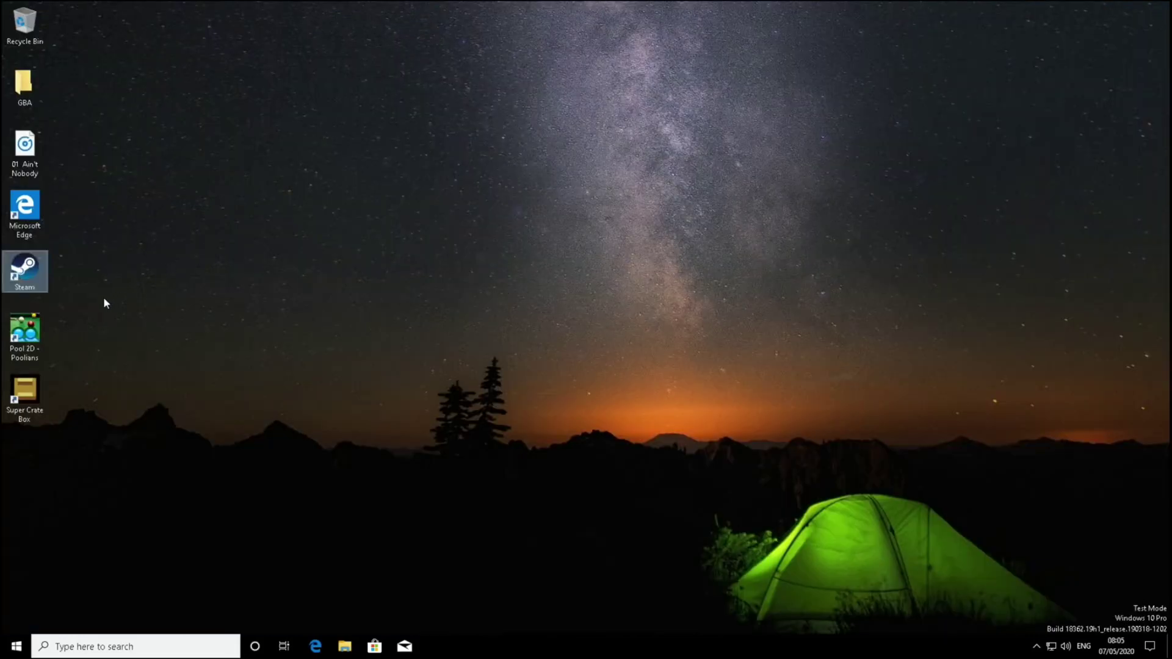
double_click(29, 330)
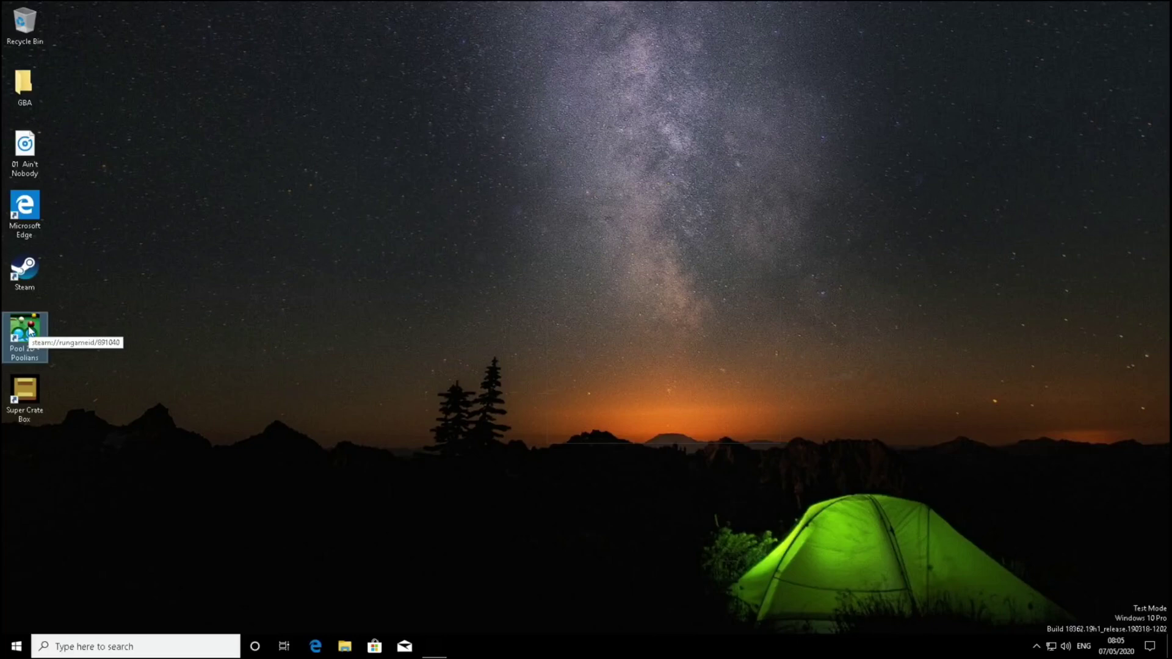
double_click(30, 330)
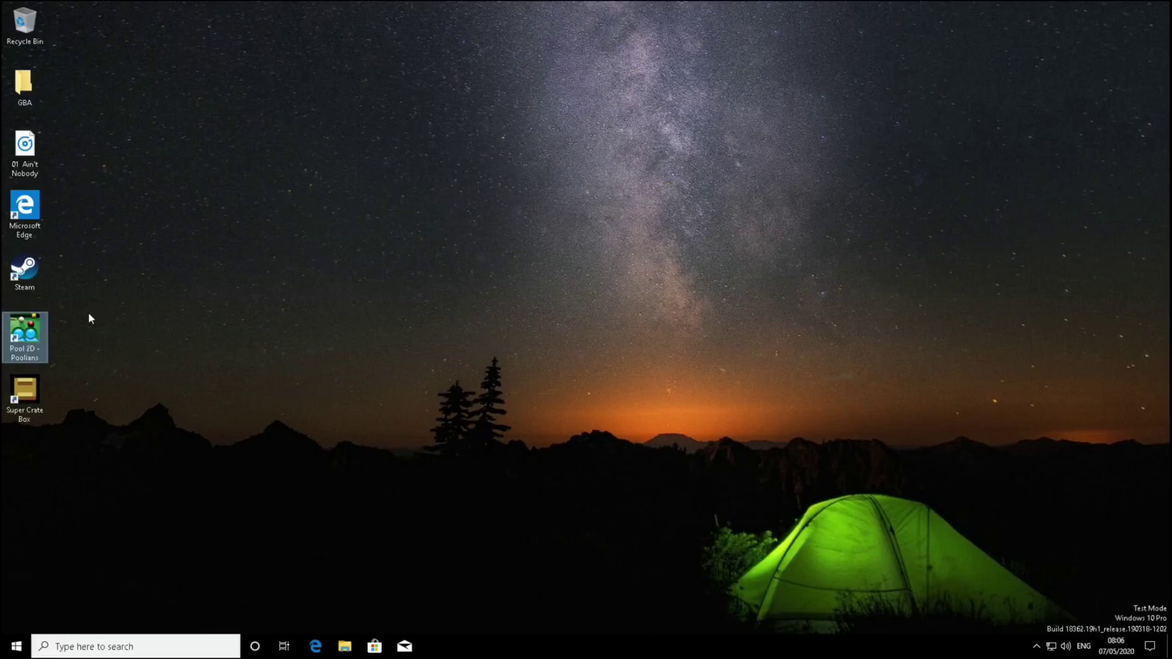
- Relaunch Pool 2D - Poolians and log in through Steam Connect
double_click(31, 328)
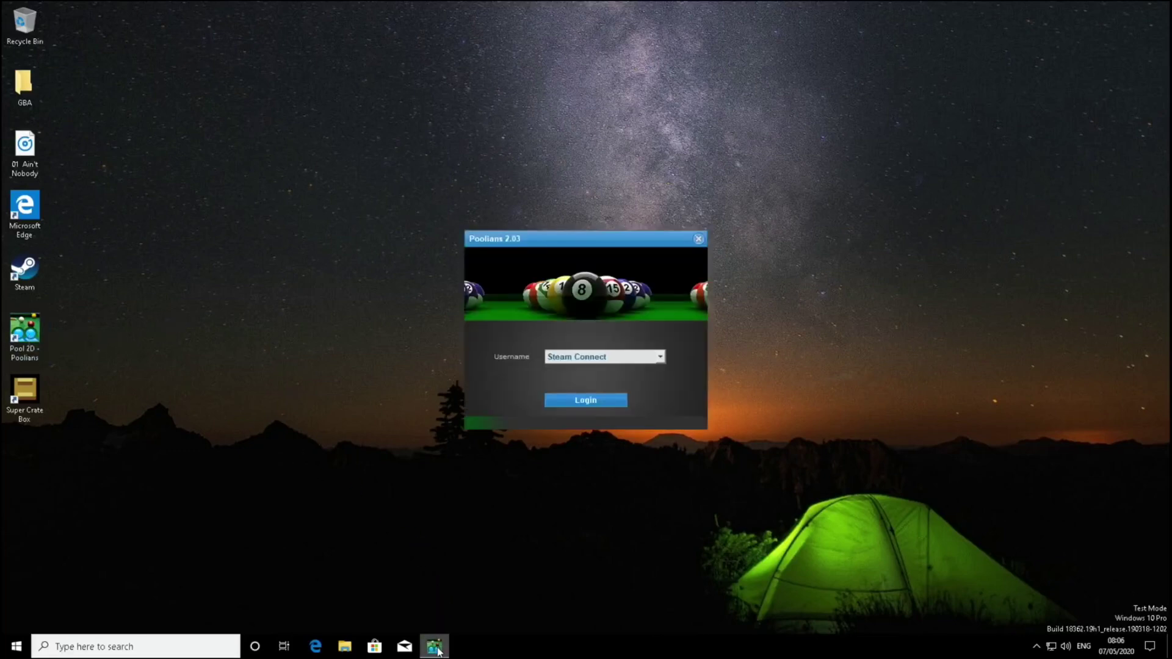
left_click(583, 402)
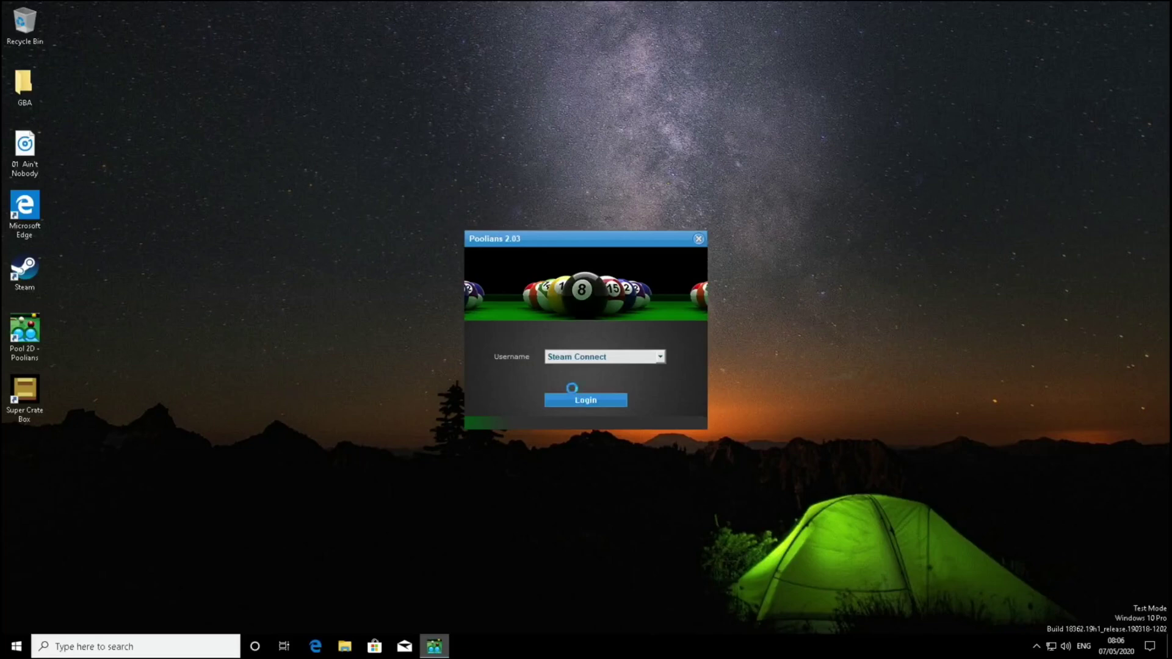
left_click(600, 402)
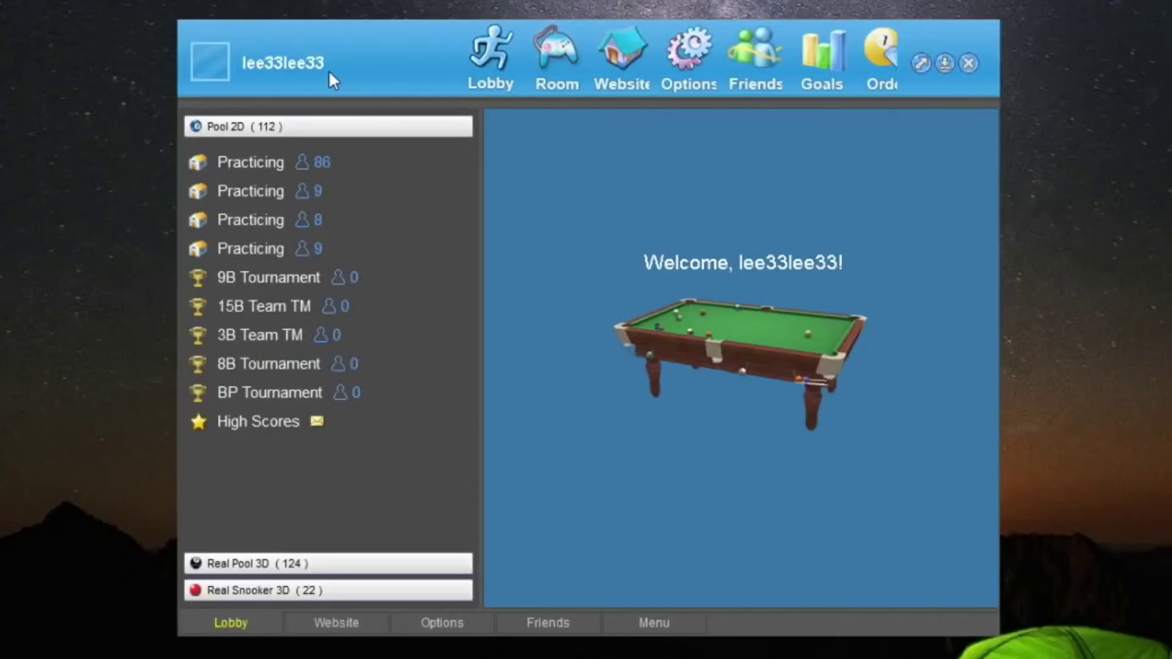
- Enter the Practicing room, sit at empty table 33 and start a solo 8-Ball practice game
left_click(259, 170)
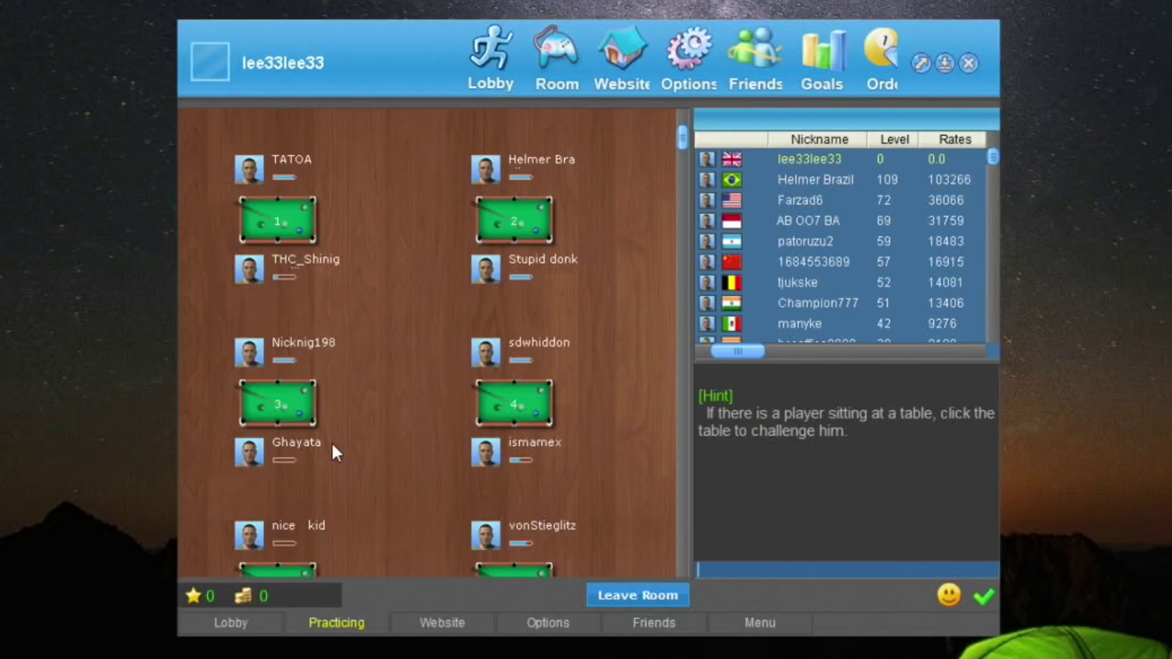
scroll(357, 406, "down", 15)
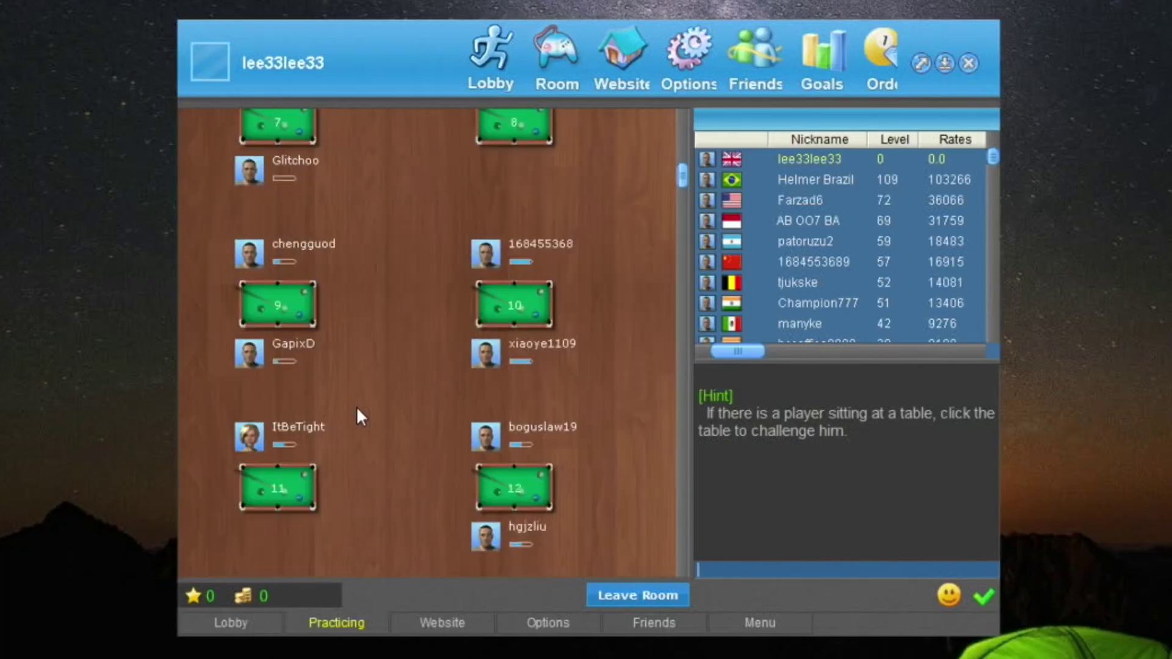
scroll(357, 407, "down", 15)
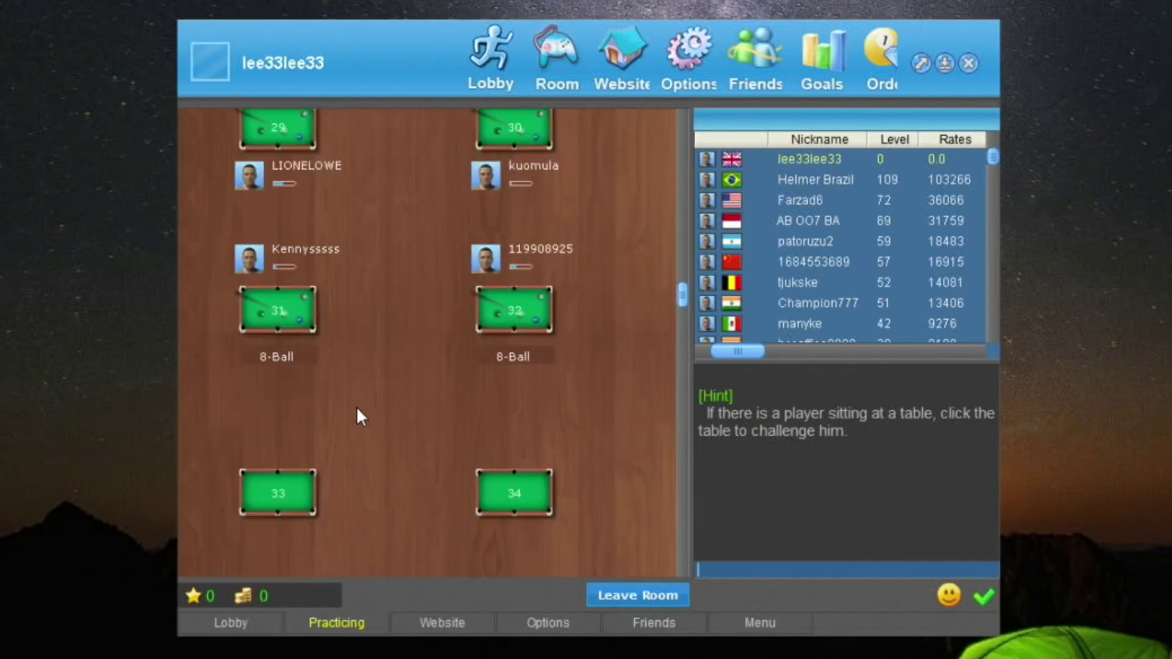
left_click(297, 482)
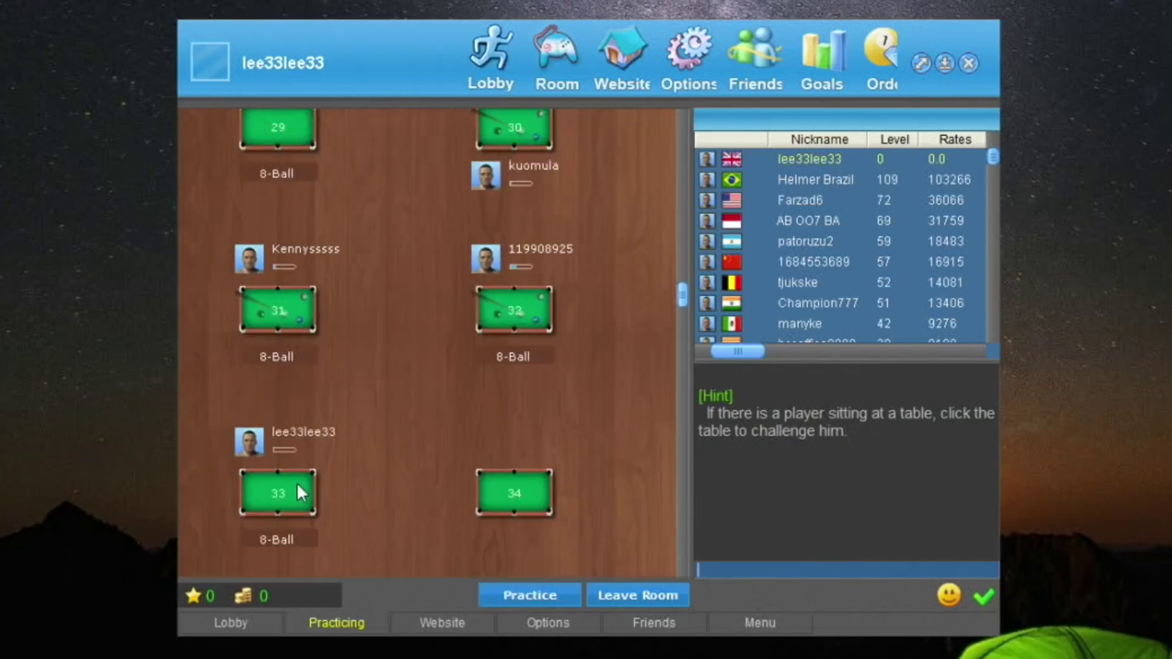
left_click(492, 591)
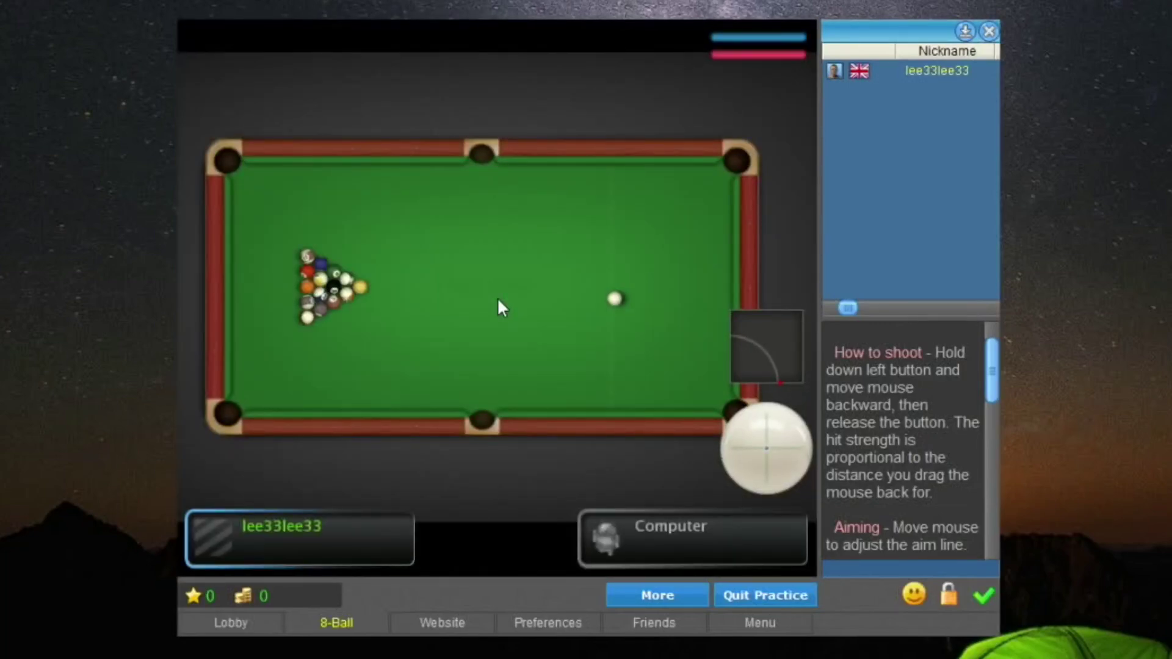
- Place the cue ball, take the break shot, and dismiss the incoming game invitation
left_click(622, 339)
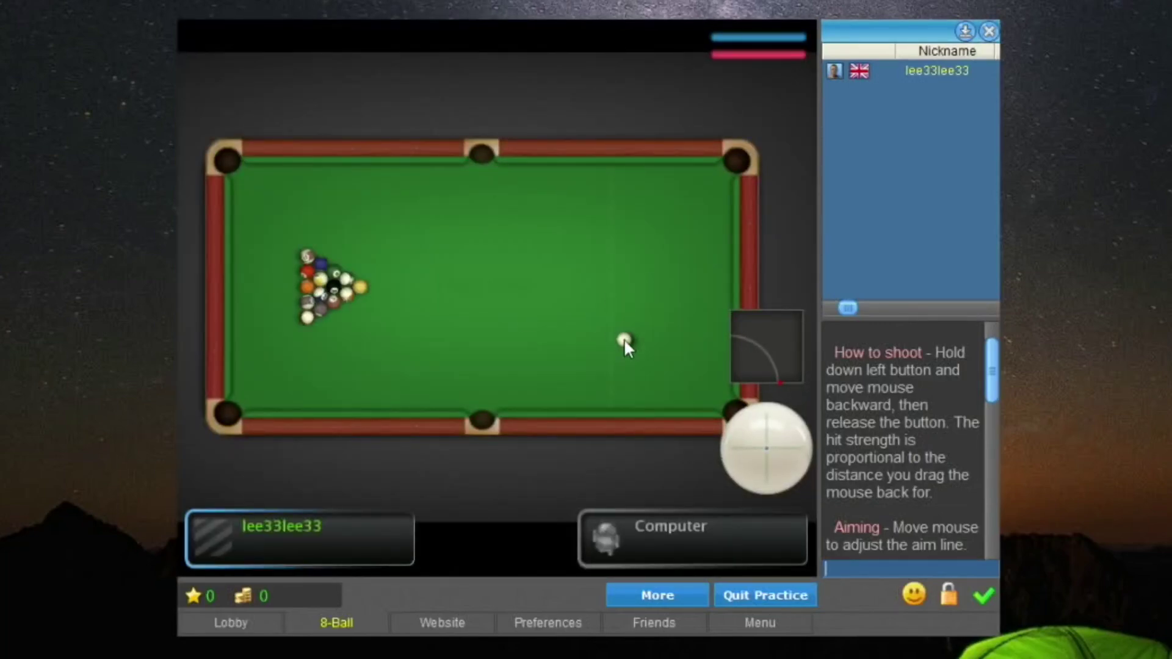
left_click(629, 277)
left_click_drag(629, 277, 639, 257)
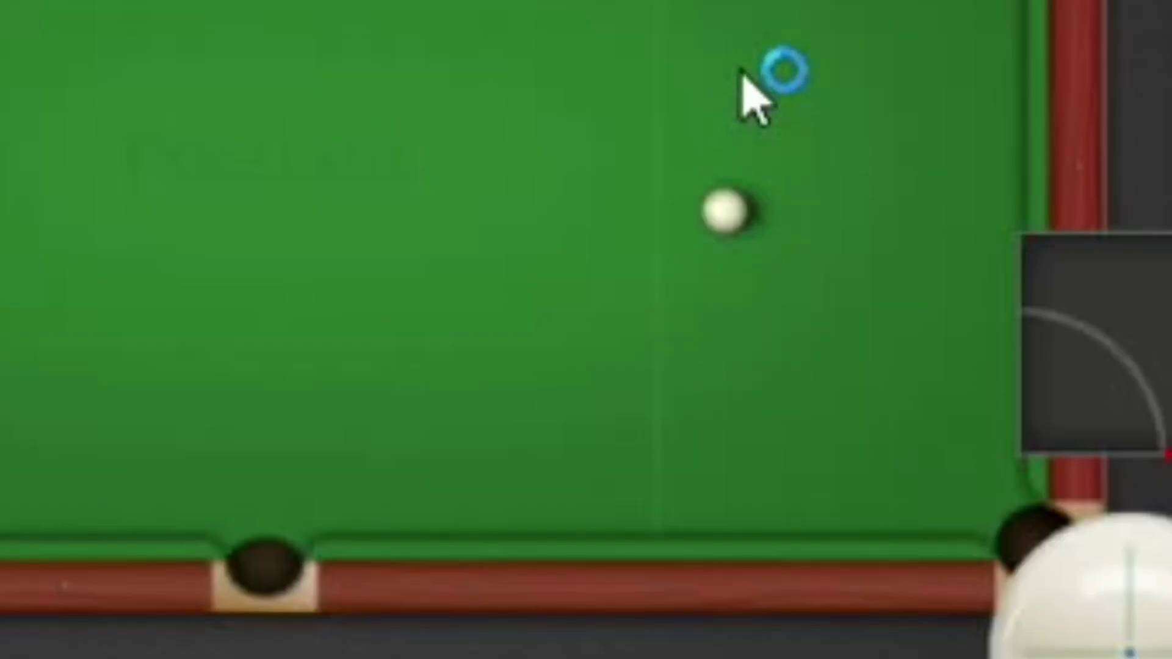
mouse_move(741, 71)
left_mouse_down()
mouse_move(729, 253)
mouse_move(726, 74)
left_mouse_up()
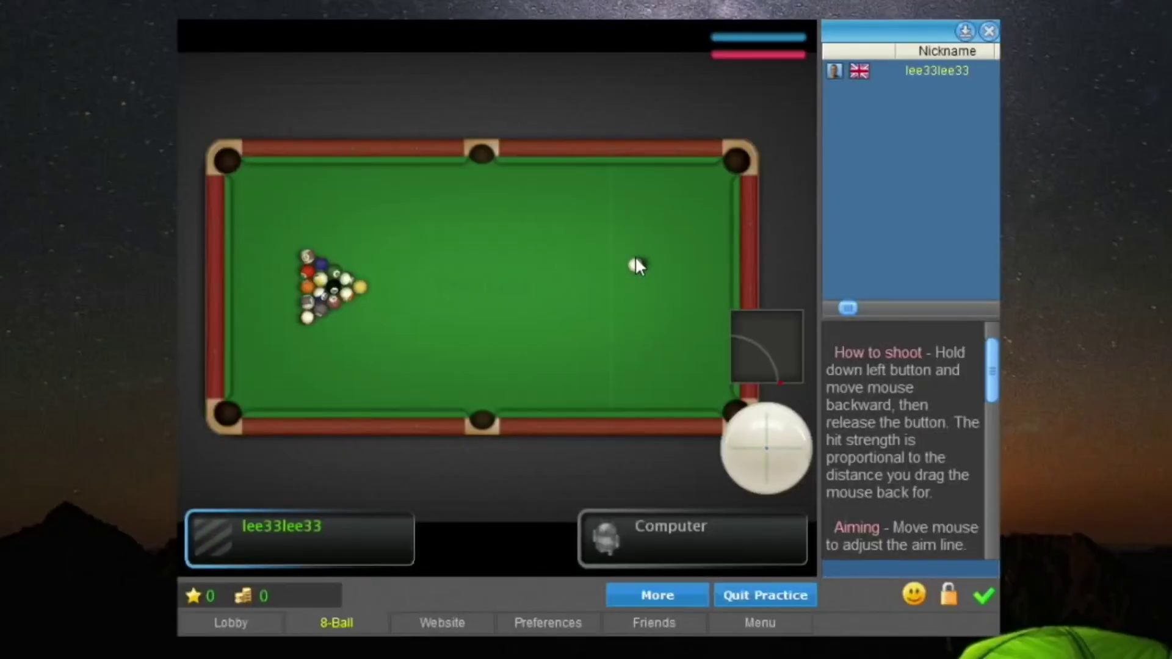
left_click(634, 259)
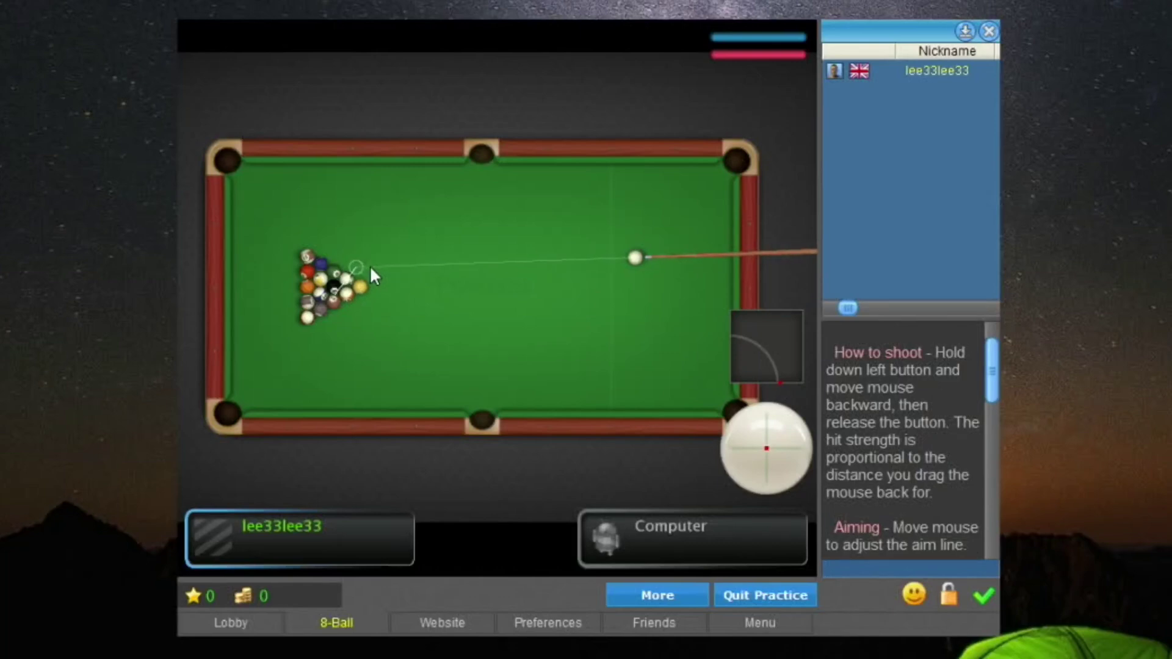
left_click_drag(370, 268, 374, 483)
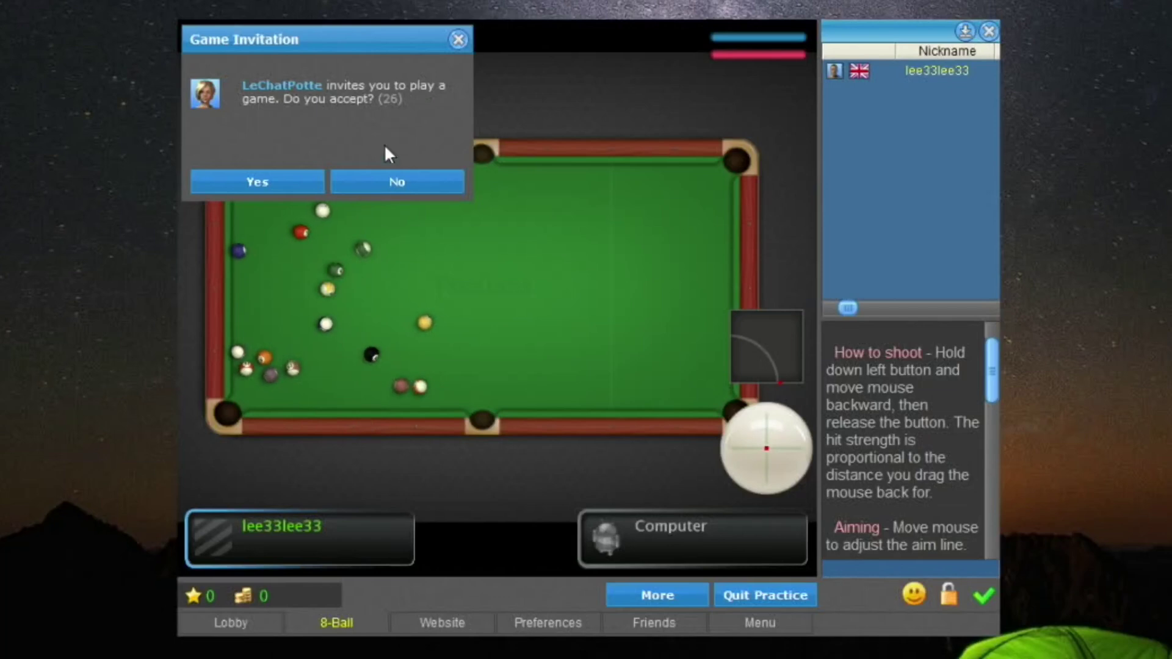
left_click(457, 41)
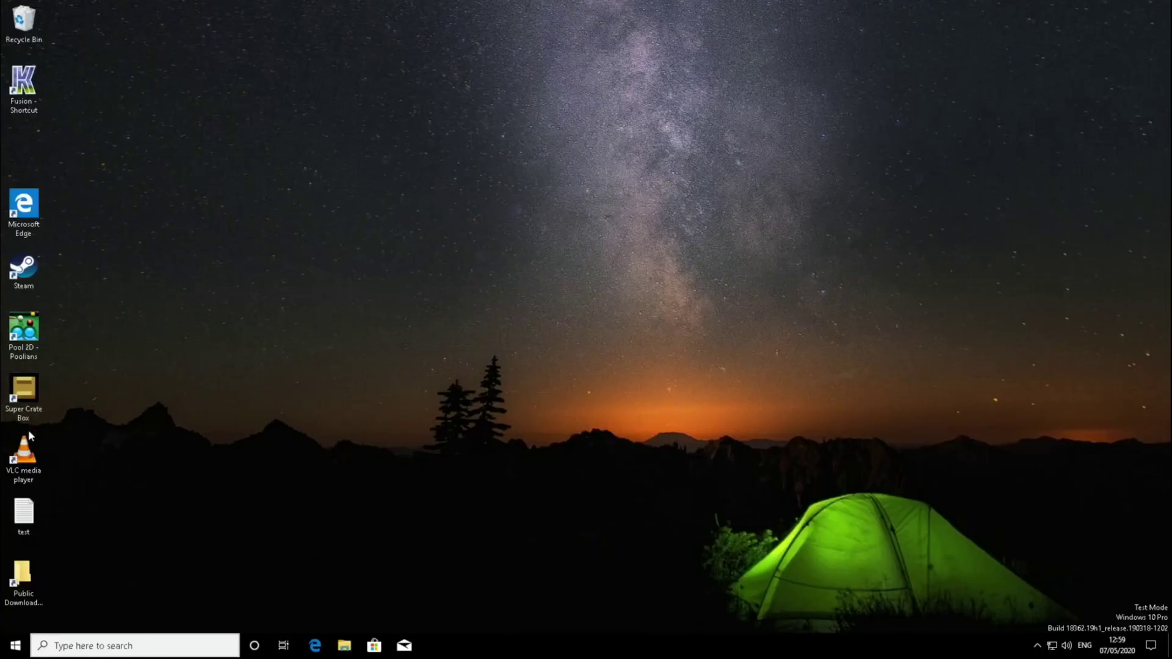
- Open Public Downloads and play the Suit & Tie MP3 with VLC media player
double_click(28, 574)
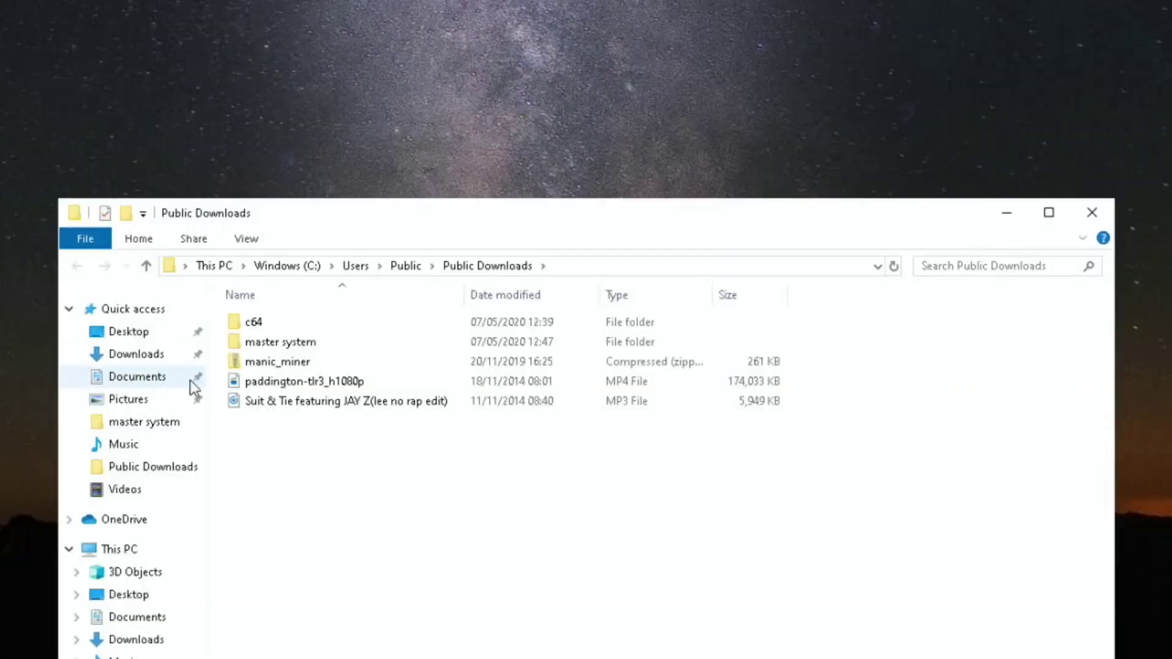
left_click(251, 400)
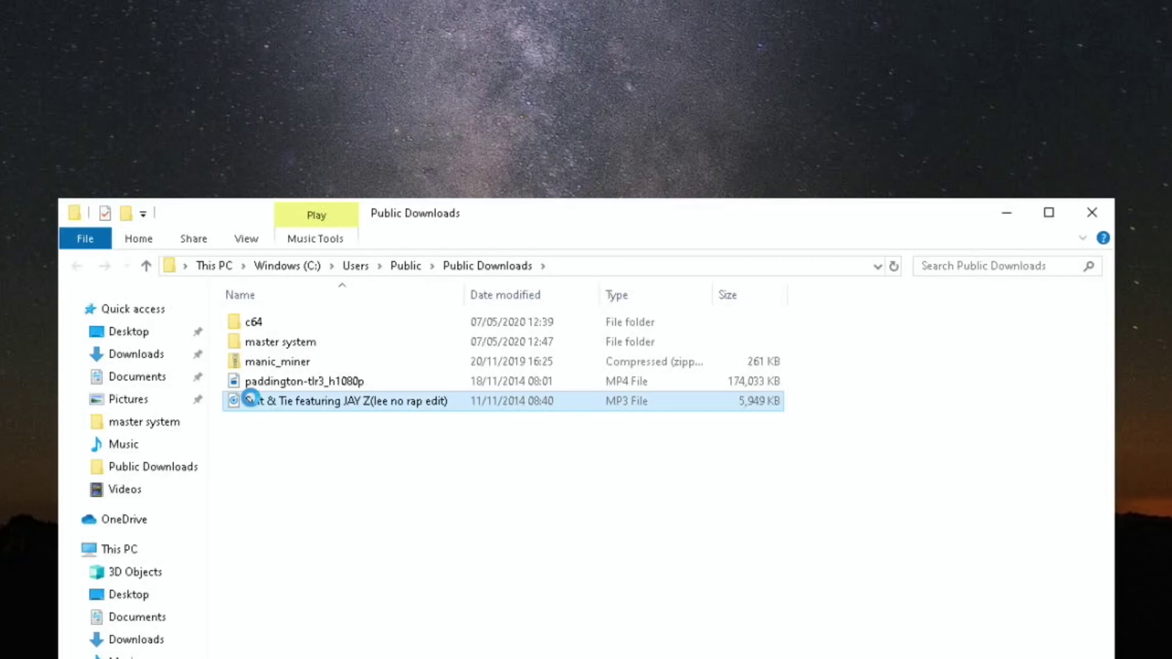
right_click(251, 399)
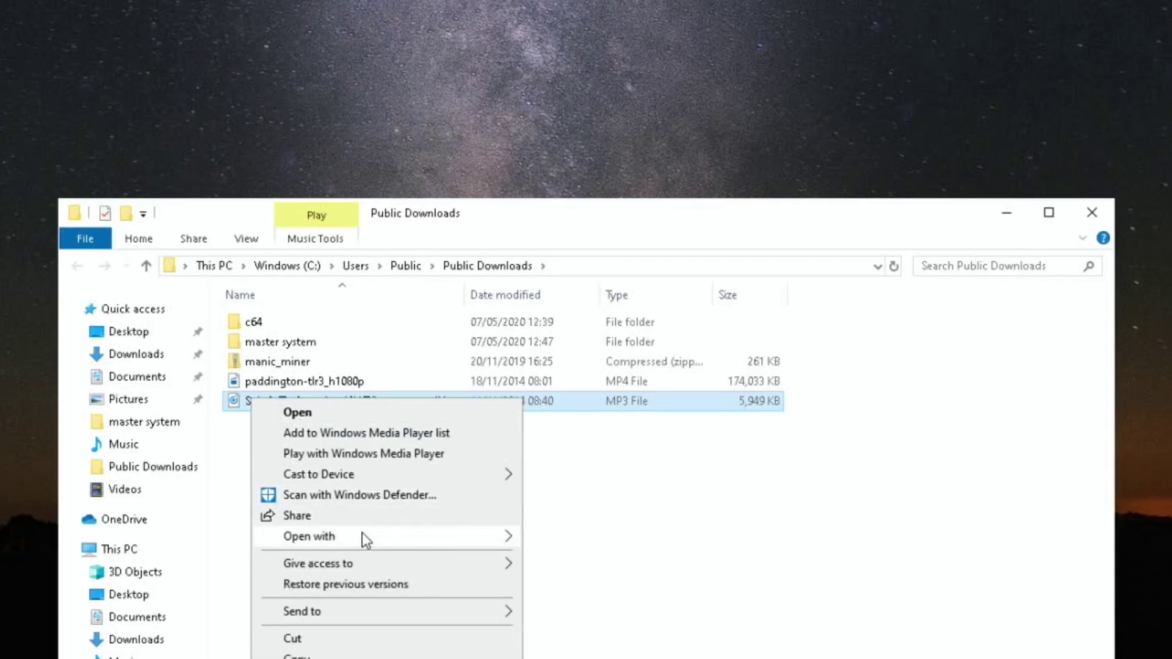
mouse_move(362, 532)
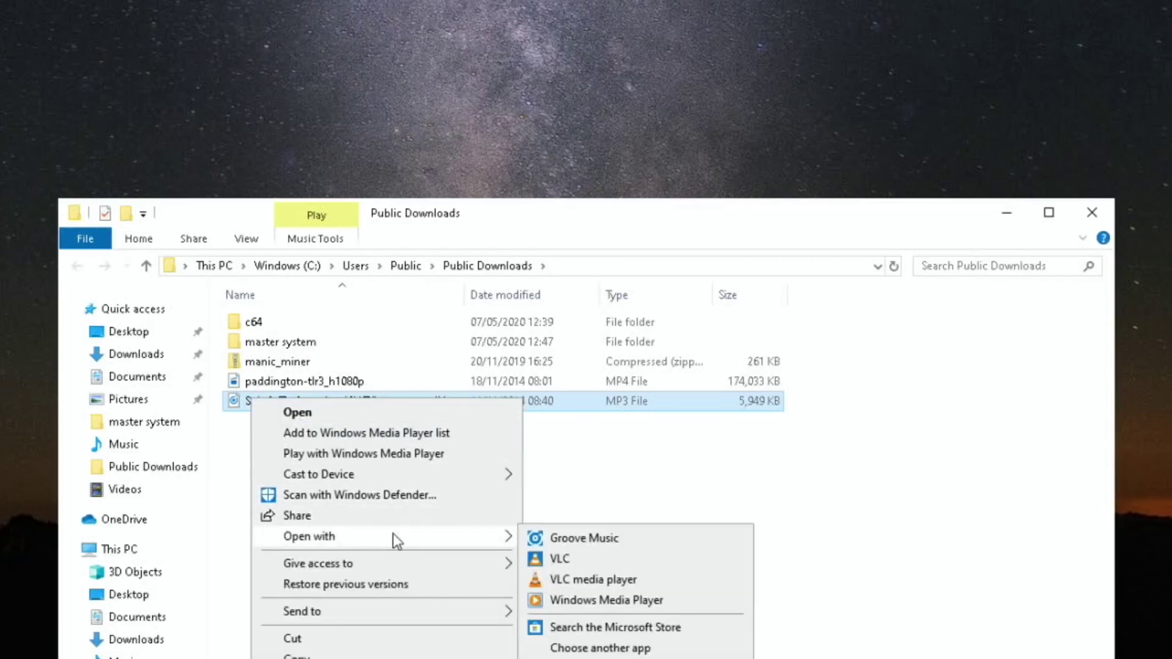
left_click(546, 580)
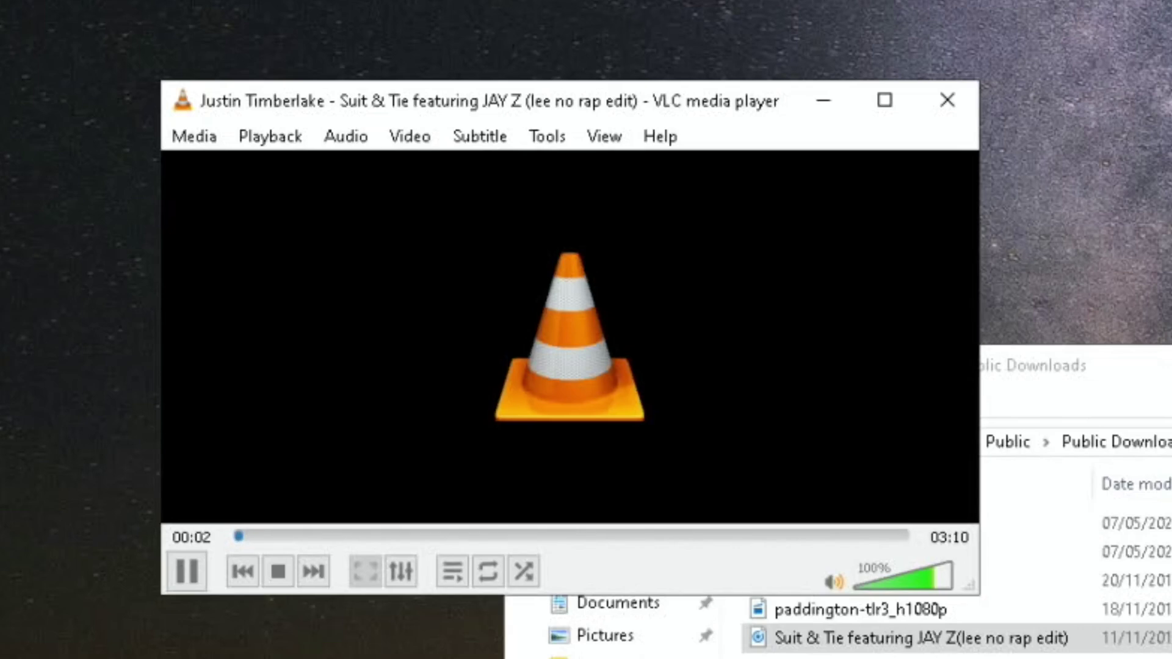
- Stop the song, close VLC and the Public Downloads window, then launch the Fusion emulator
left_click(278, 573)
left_click(924, 116)
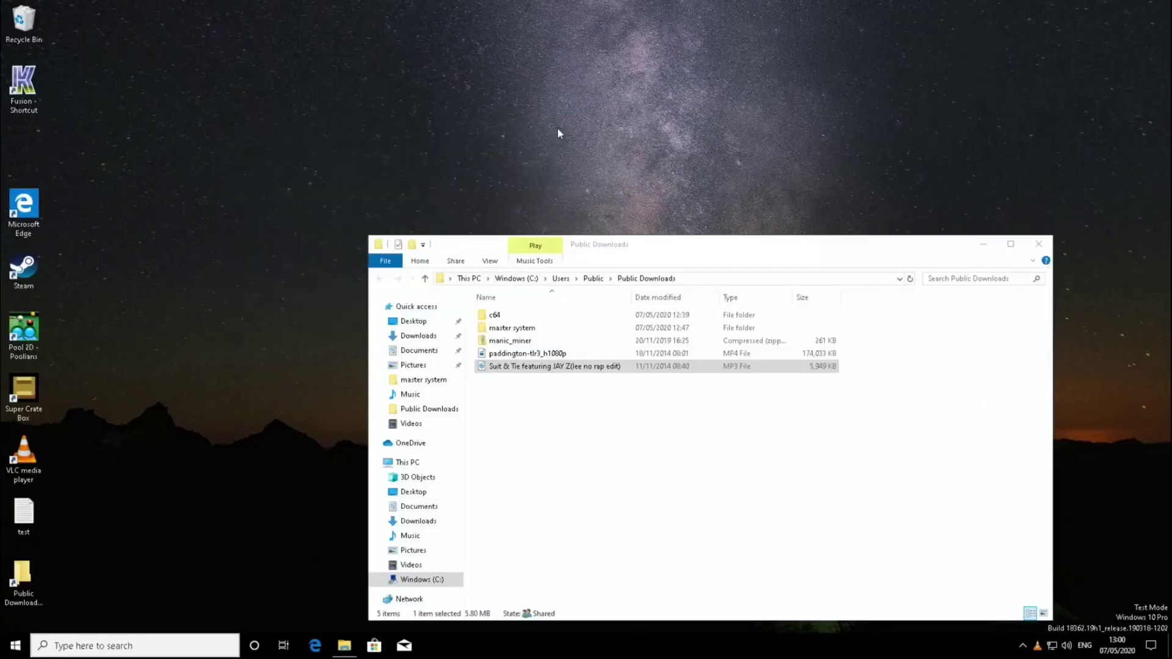
left_click(1033, 247)
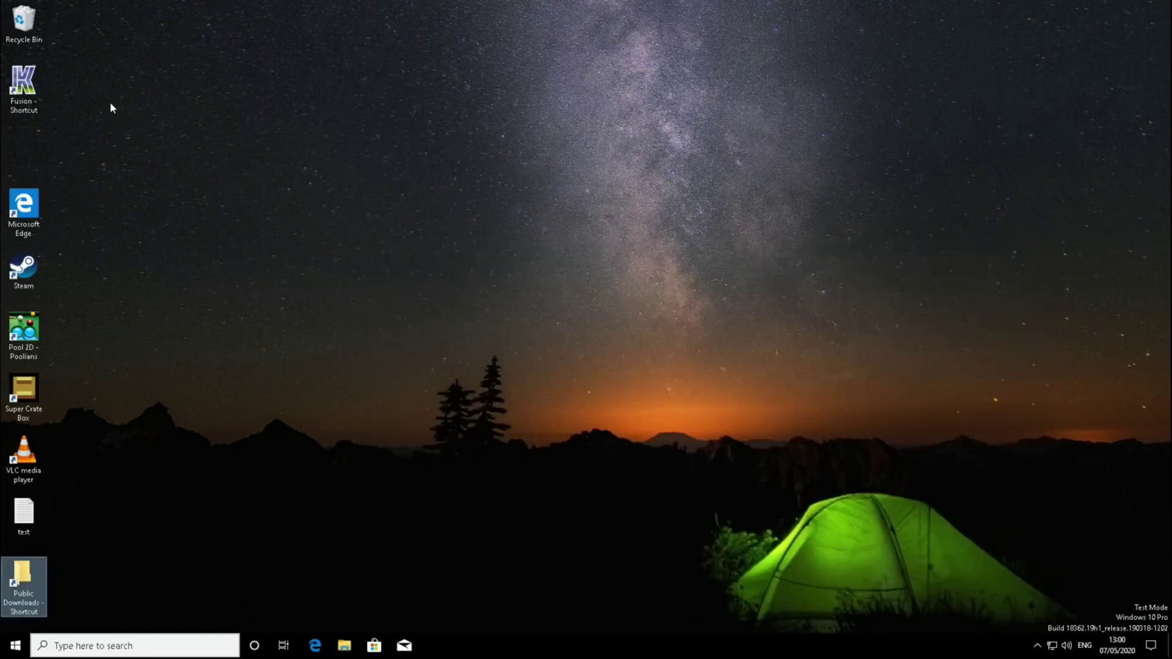
double_click(27, 87)
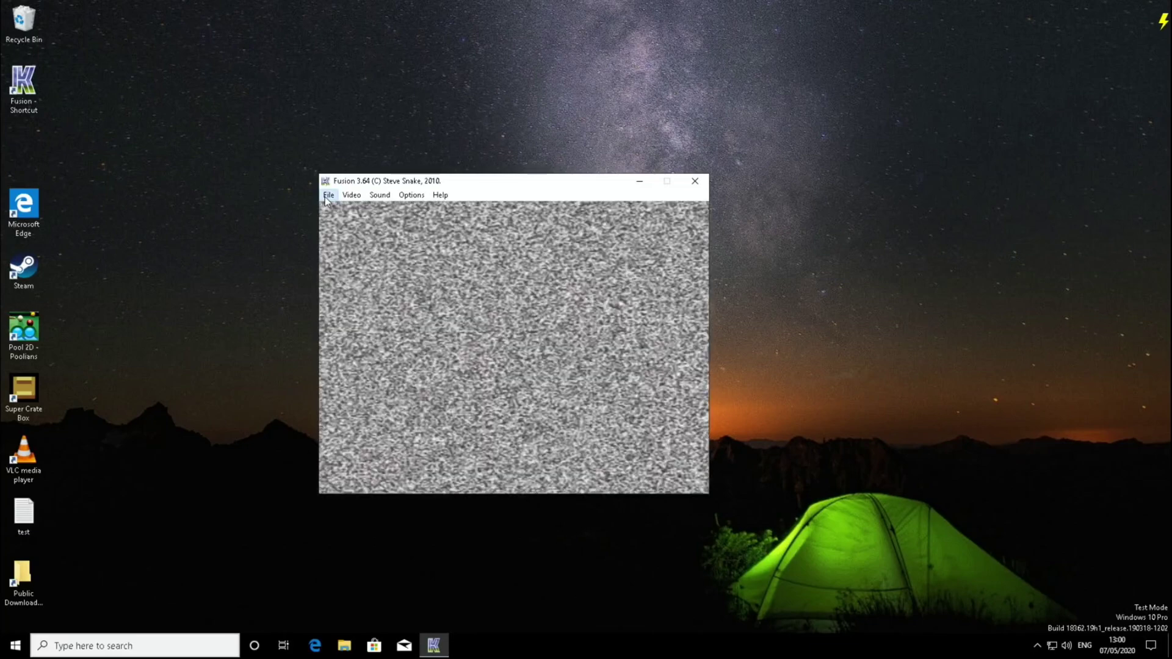
- Load Ghouls'n Ghosts.sms as a Master System ROM in Kega Fusion
left_click(328, 195)
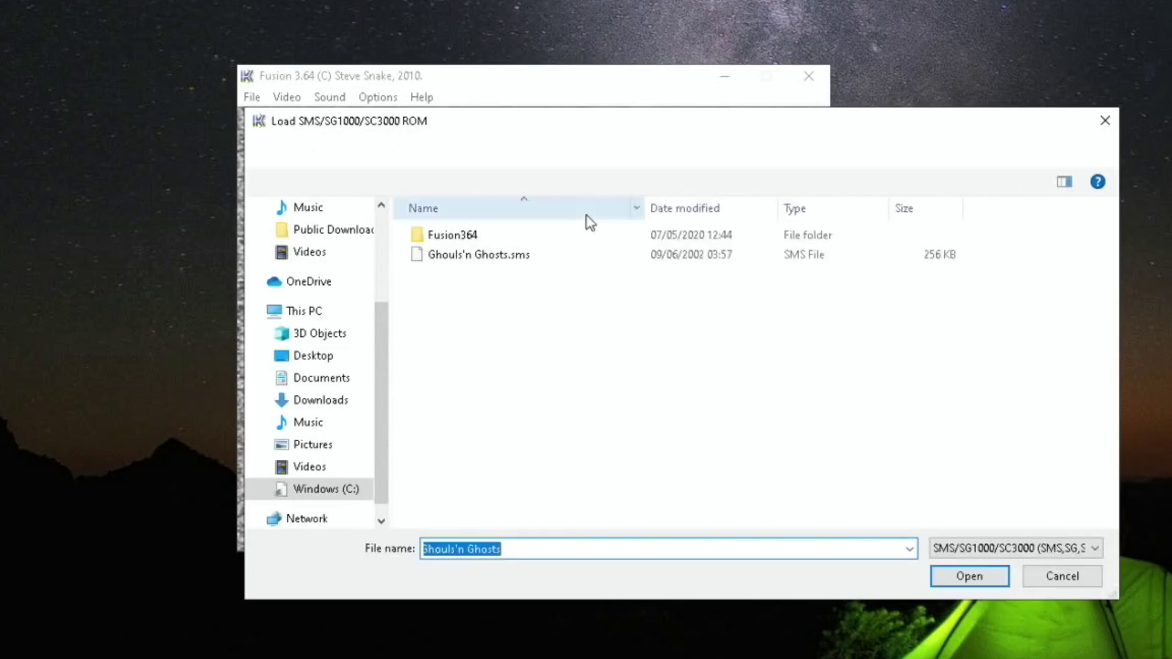
double_click(510, 261)
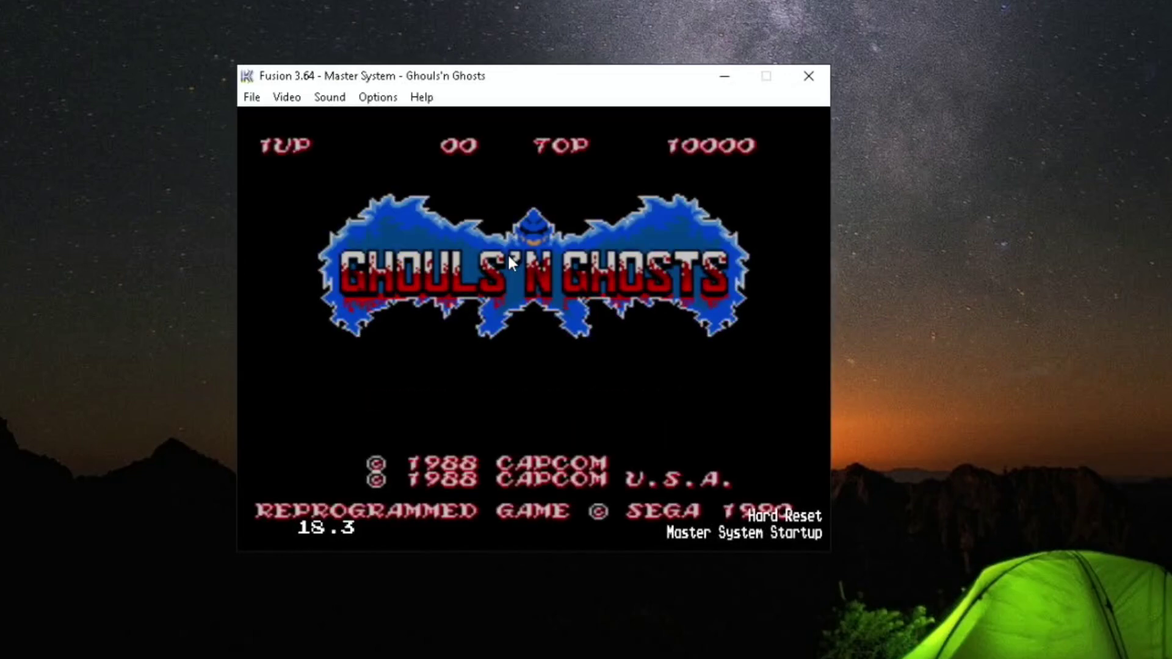
- Start a new game and run the knight right, jumping past tombstones and a zombie to the stone wall
key("Return")
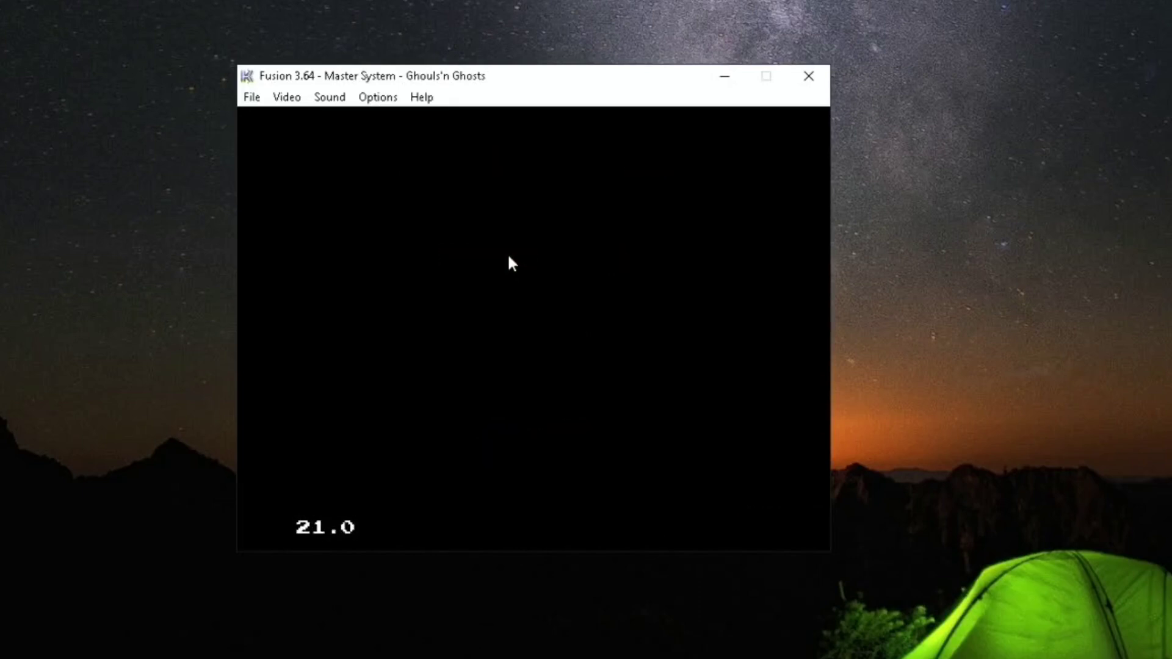
key("Right")
key("s")
key("Right")
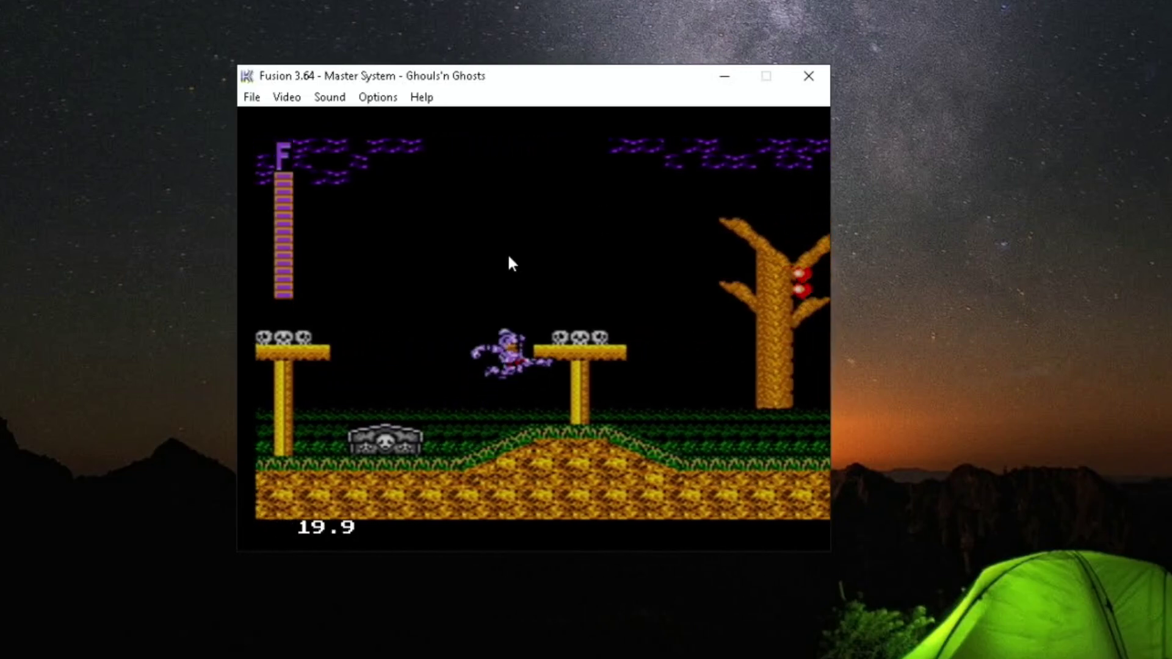
key("Right")
key("s")
key("s")
key("Right")
key("s")
key("Right")
- Climb the wall's ladder, walk left along the top, jump down to the slope and turn right
key("s")
key("Right")
key("Up")
key("Up")
key("Left")
key("s")
key("Left")
key("s")
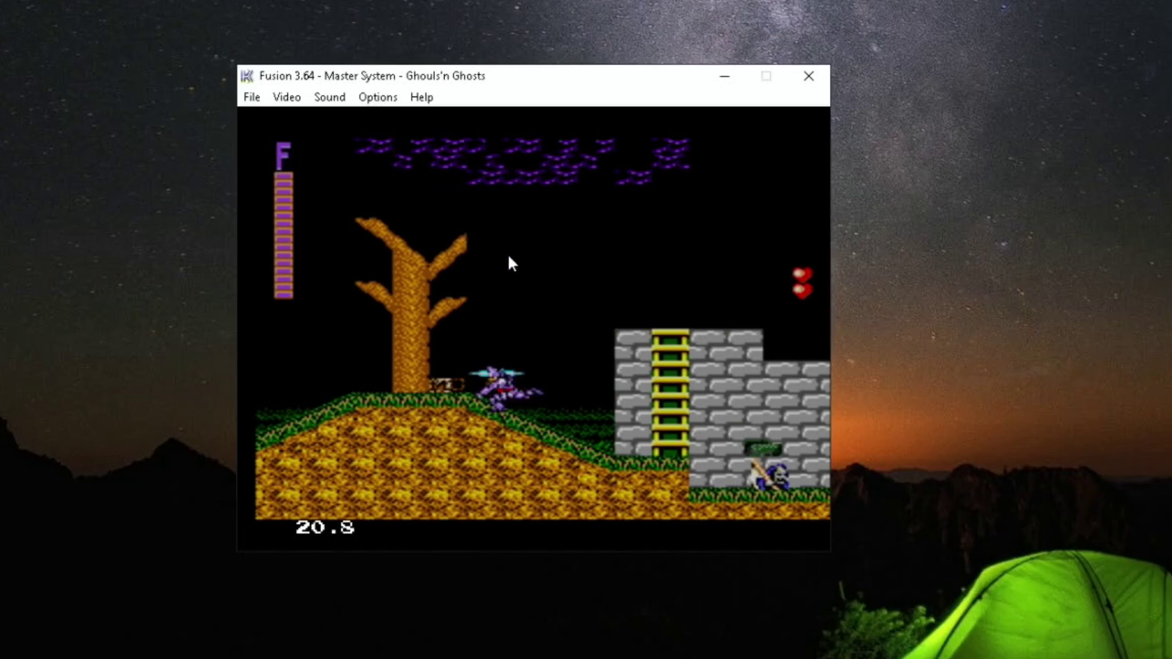
key("Right")
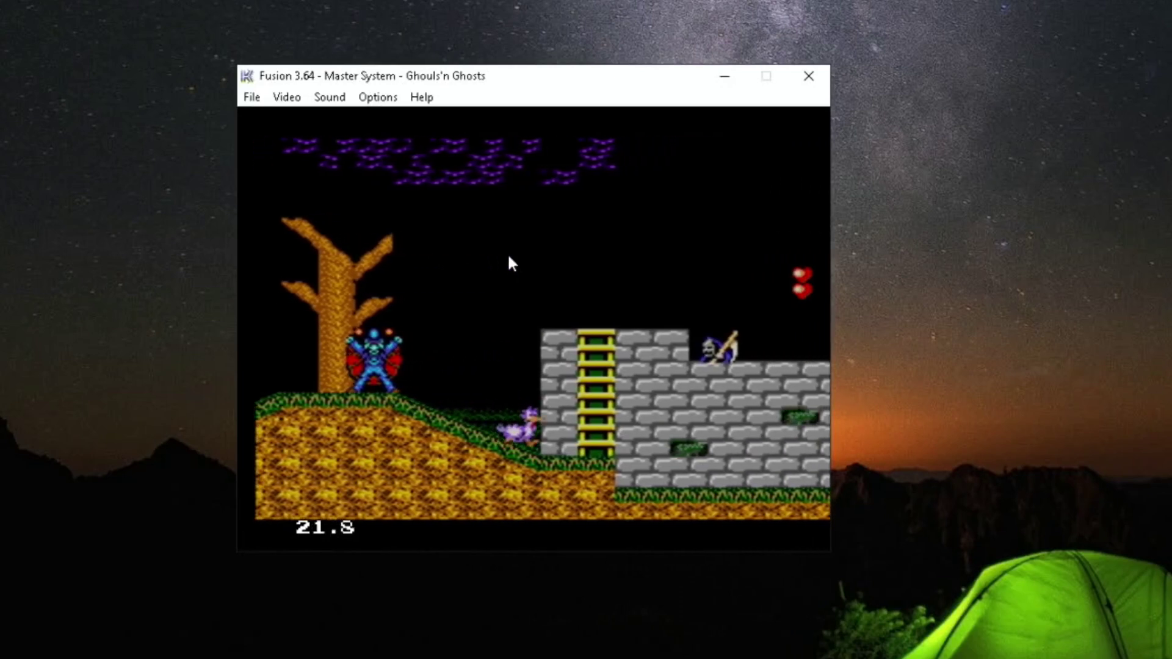
- Move right past the tree to the next stone wall, throwing lances at enemies on the ledge
key("Right")
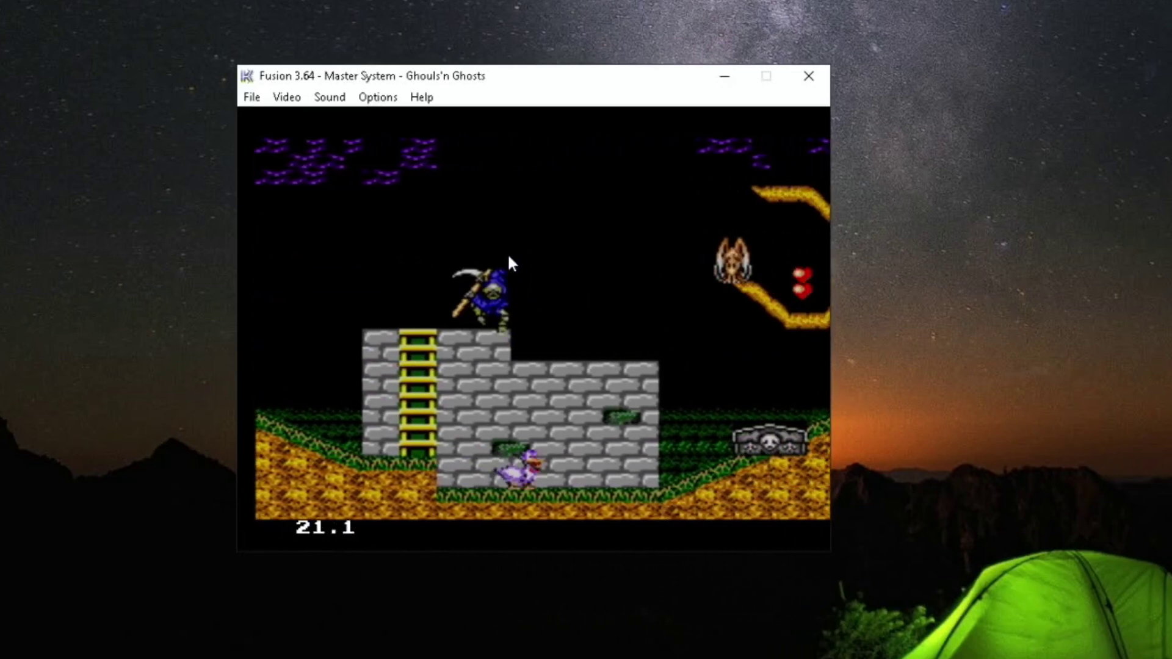
key("Right")
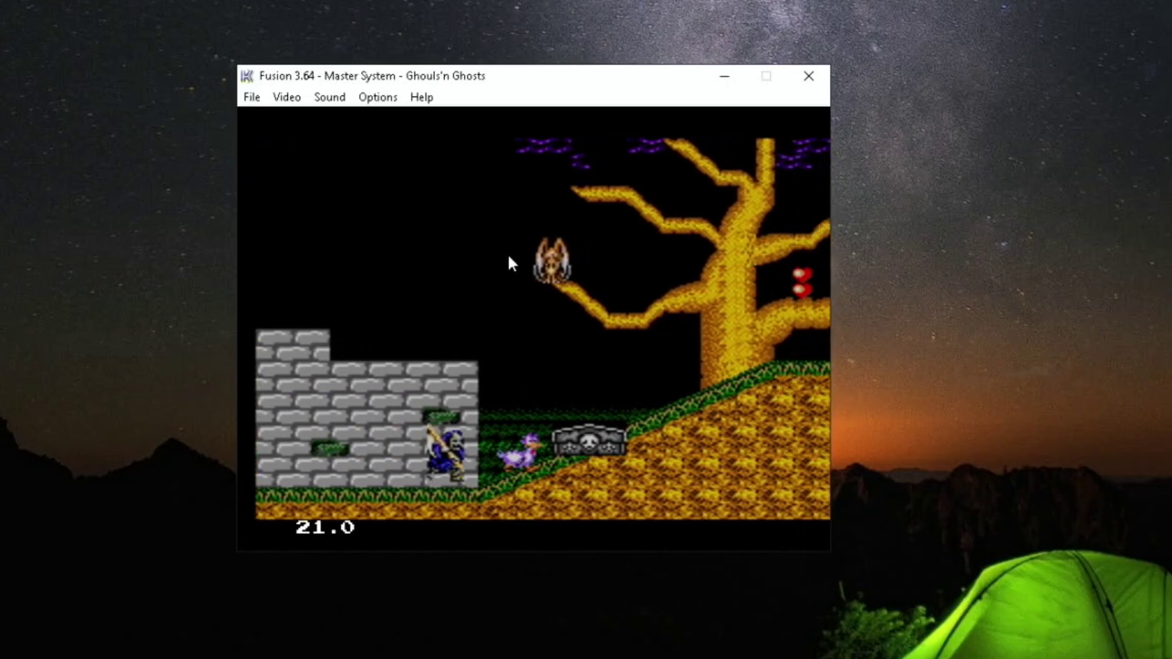
key("Right")
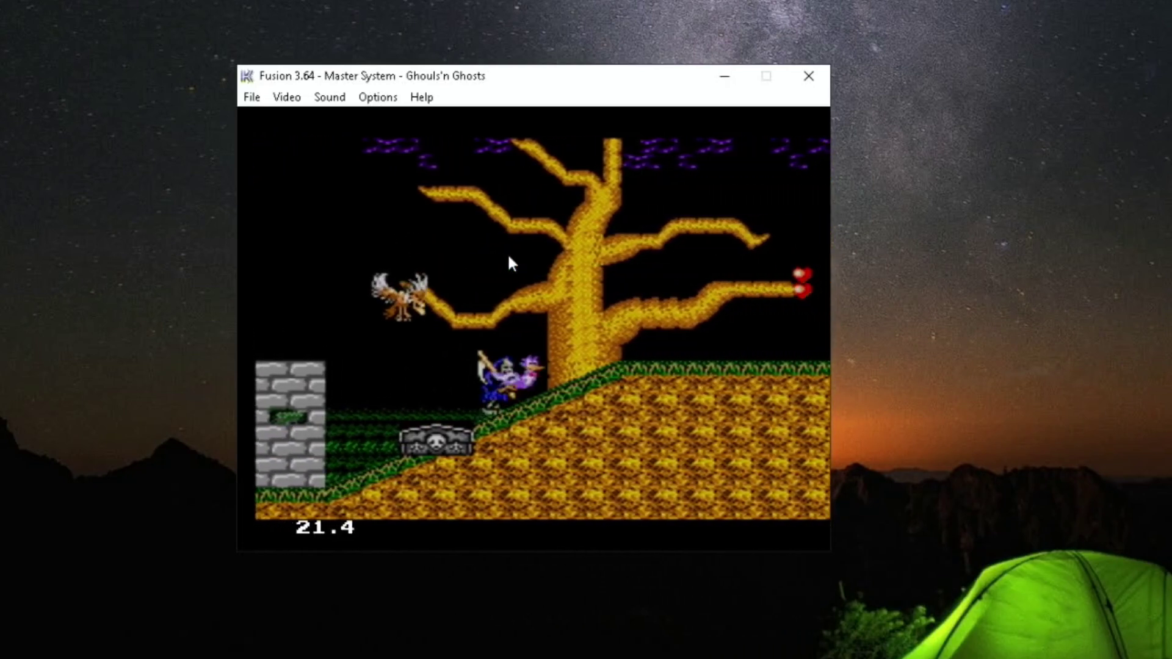
key("Right")
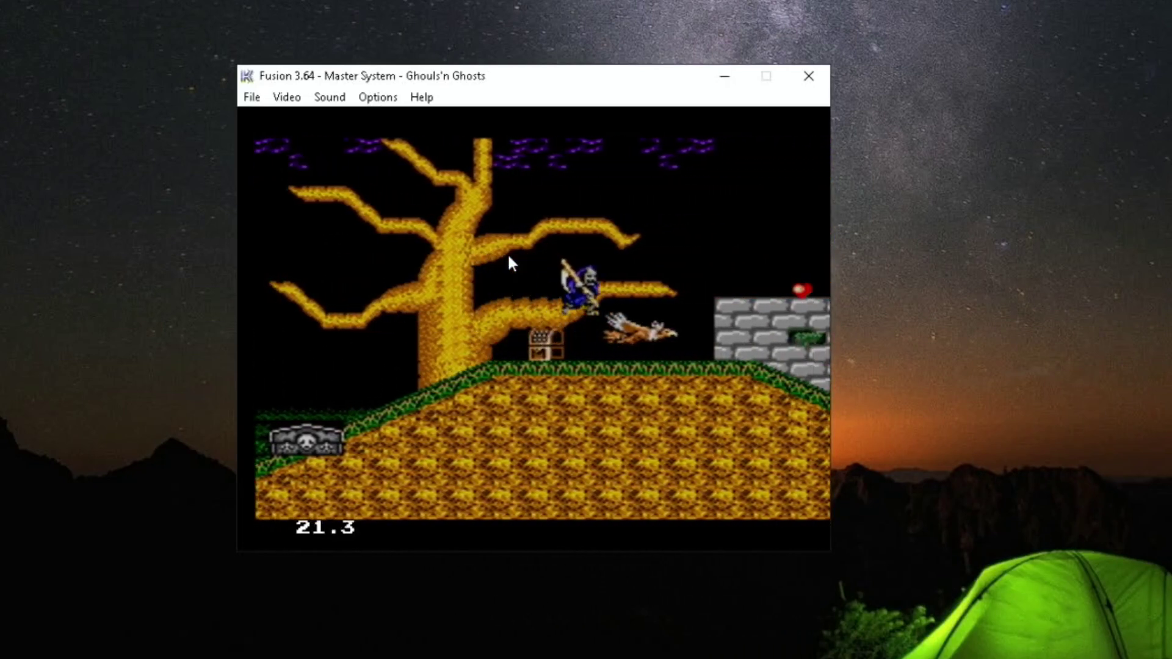
key("Right")
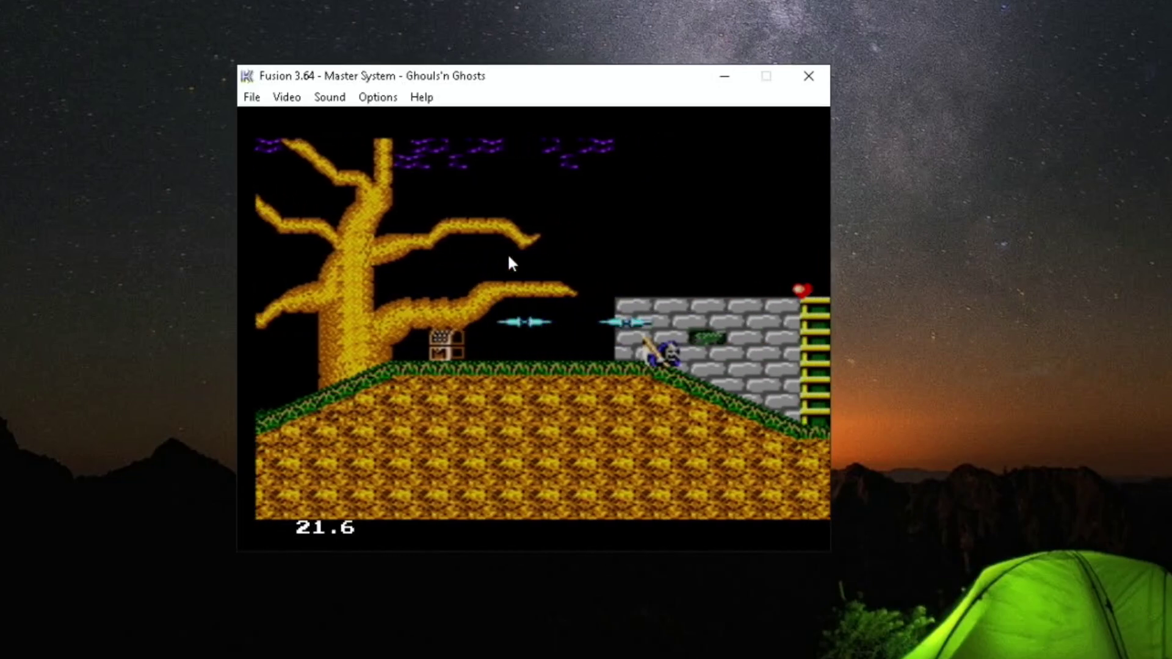
key("Right")
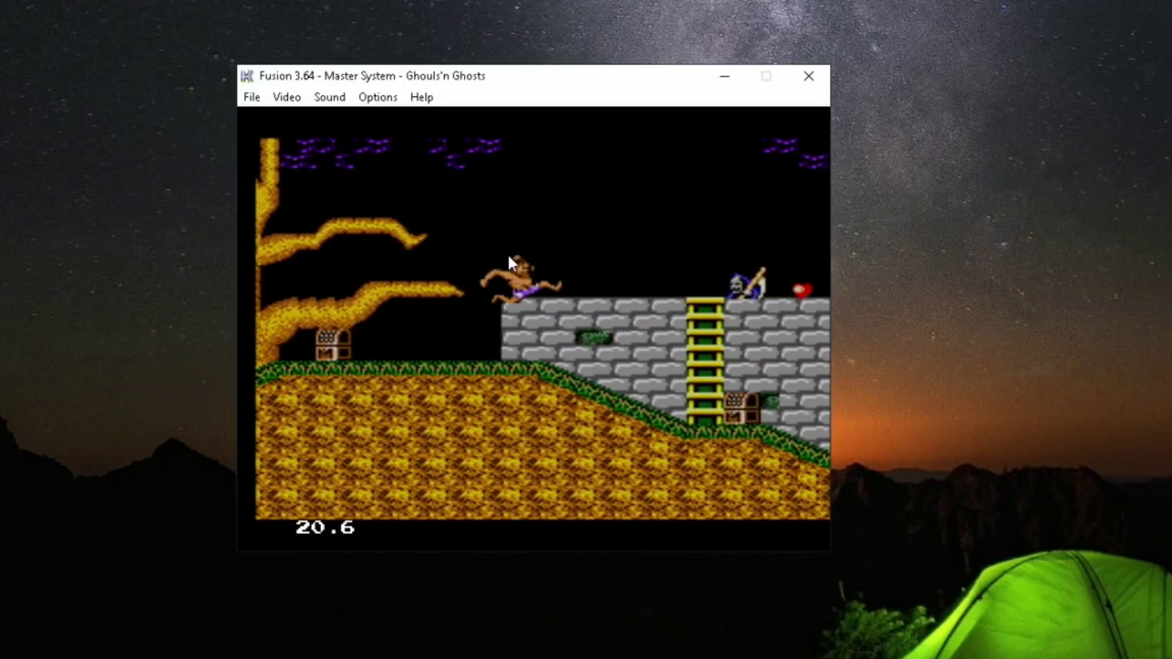
key("Right")
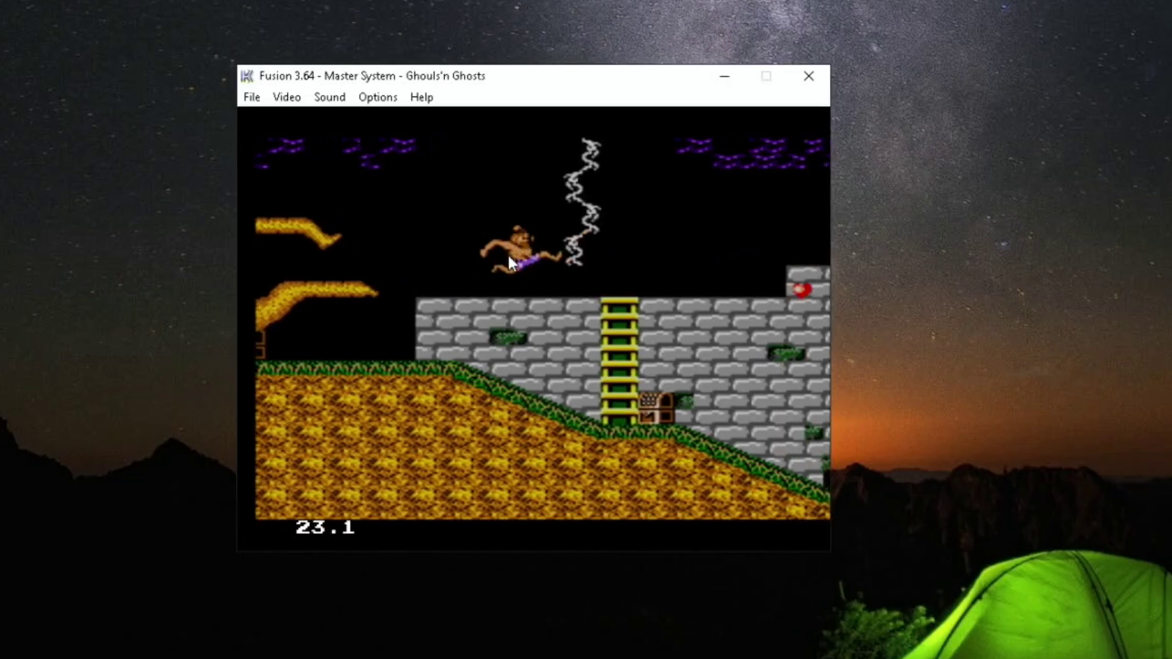
key("Right")
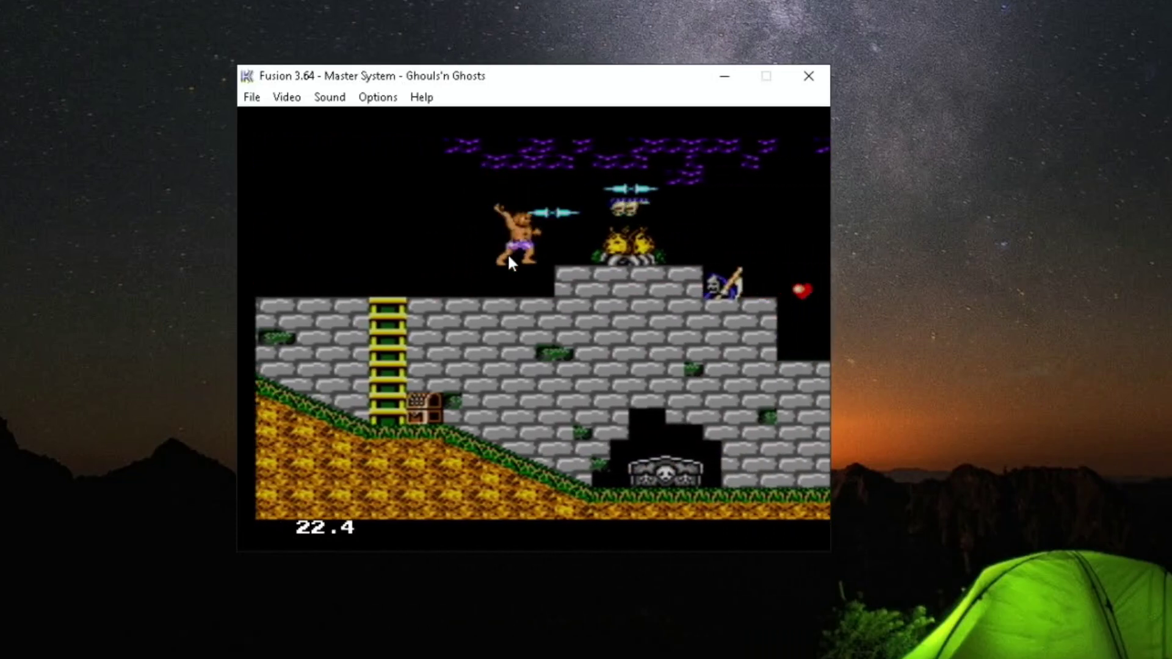
key("a")
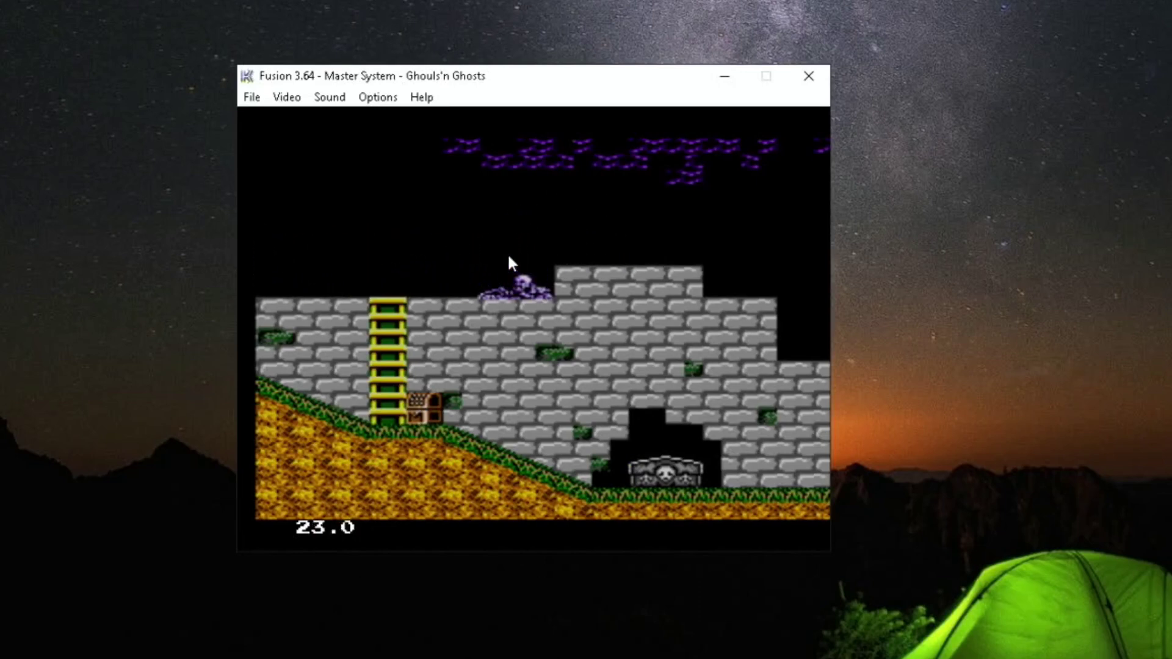
left_click(252, 98)
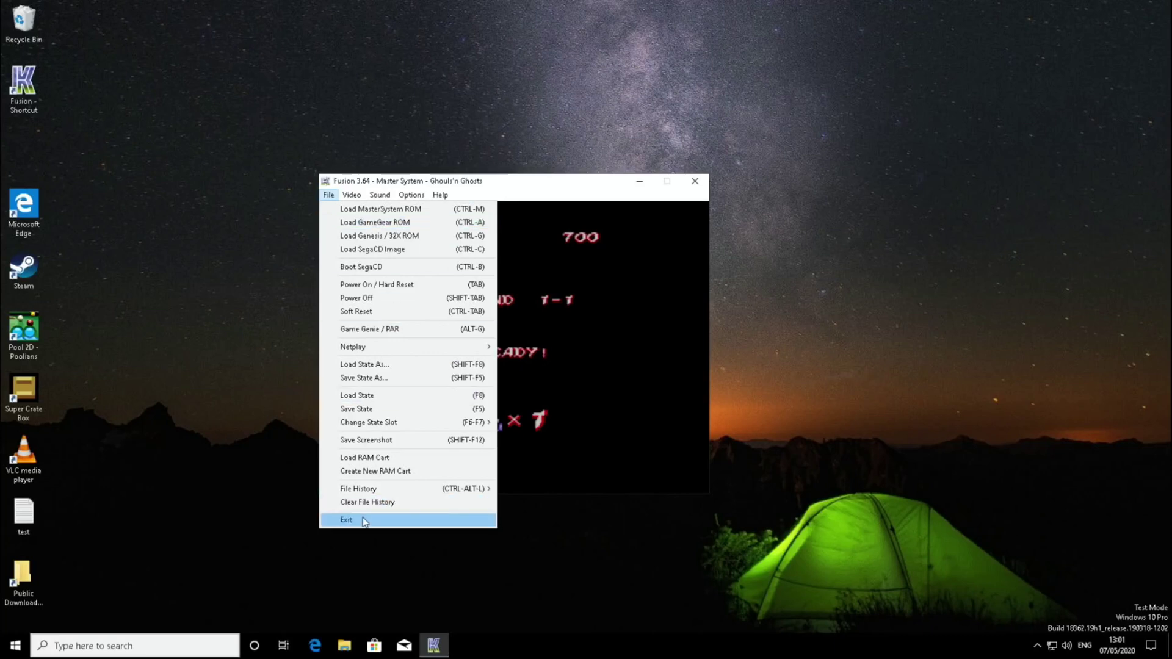
left_click(614, 460)
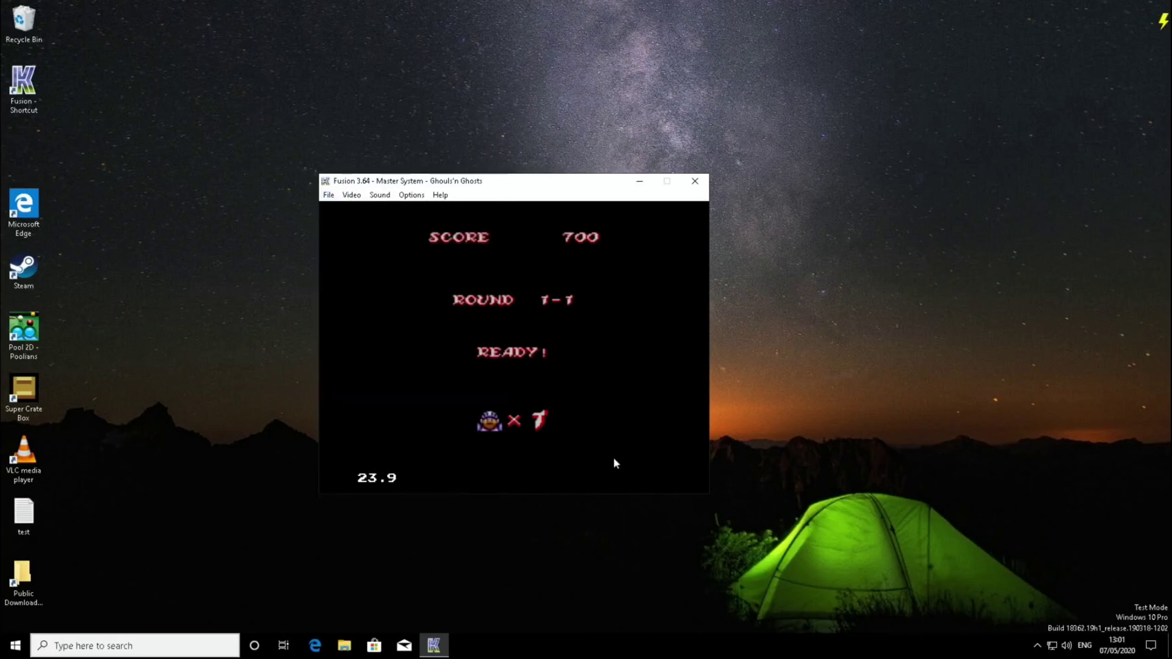